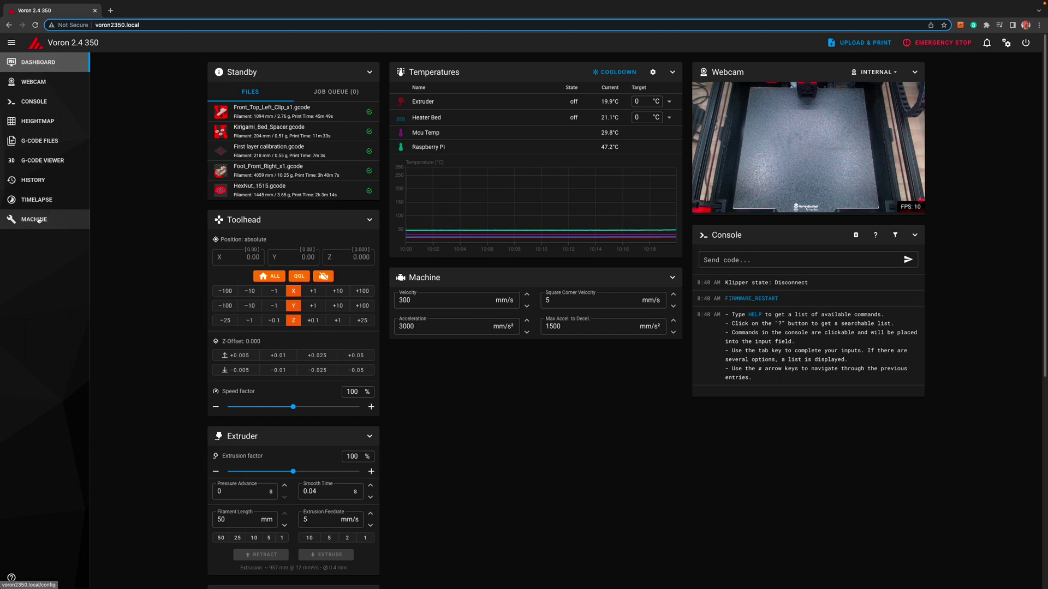
Open the Machine page and refresh the Update Manager to confirm every component is up to date
left_click(34, 219)
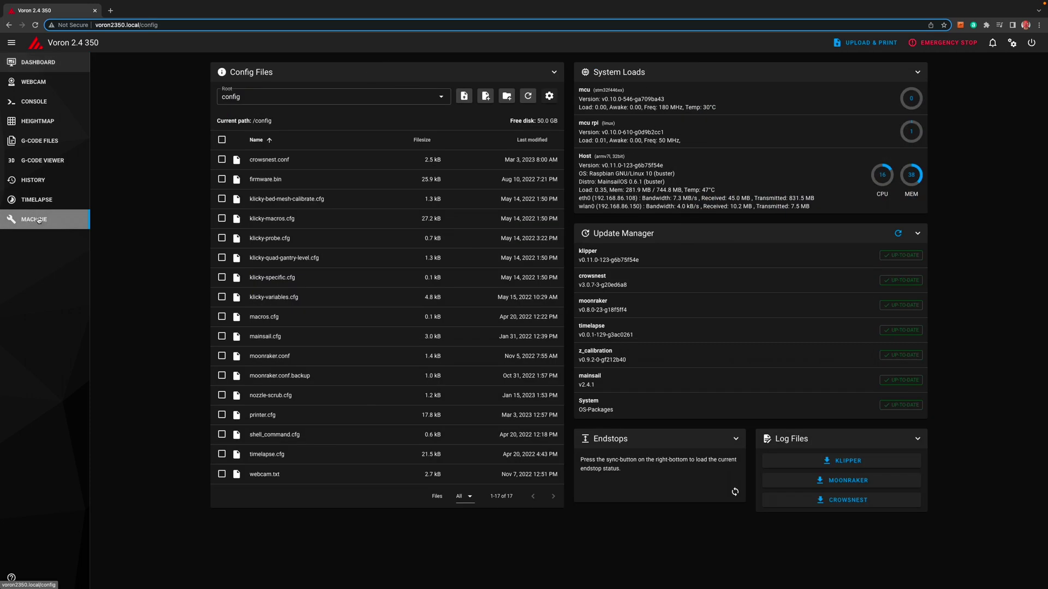
left_click(899, 235)
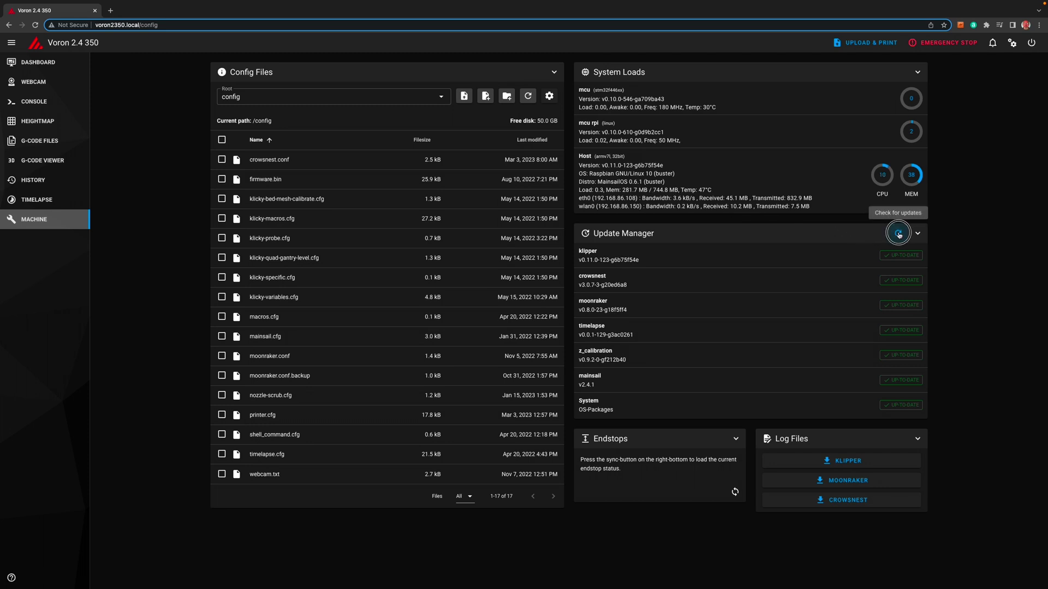
Check that printer.cfg has the [exclude_object] section at line 57, then close it unchanged
left_click(263, 416)
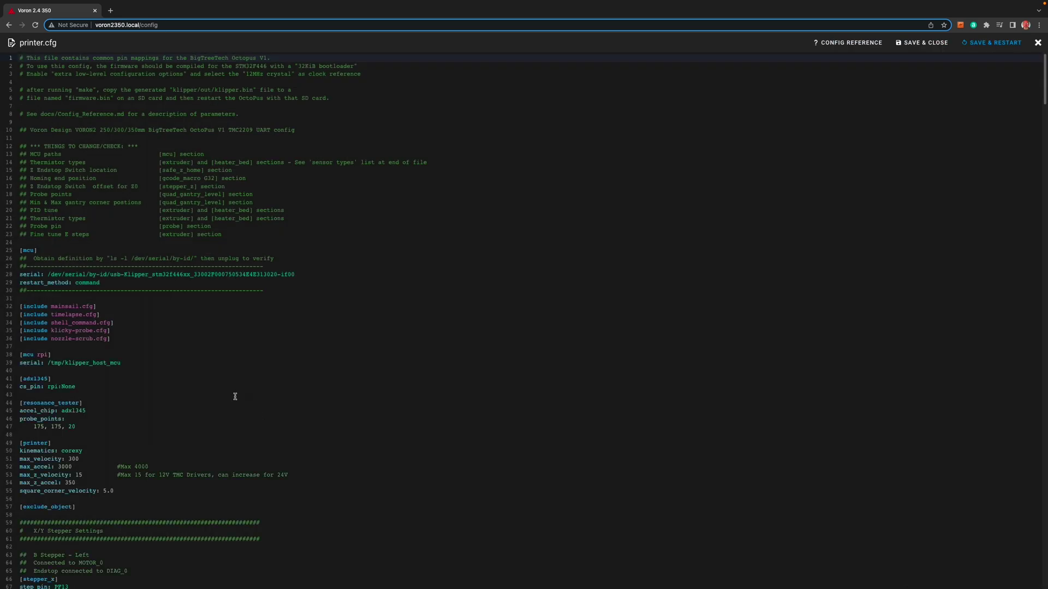
scroll(150, 346, "down", 3)
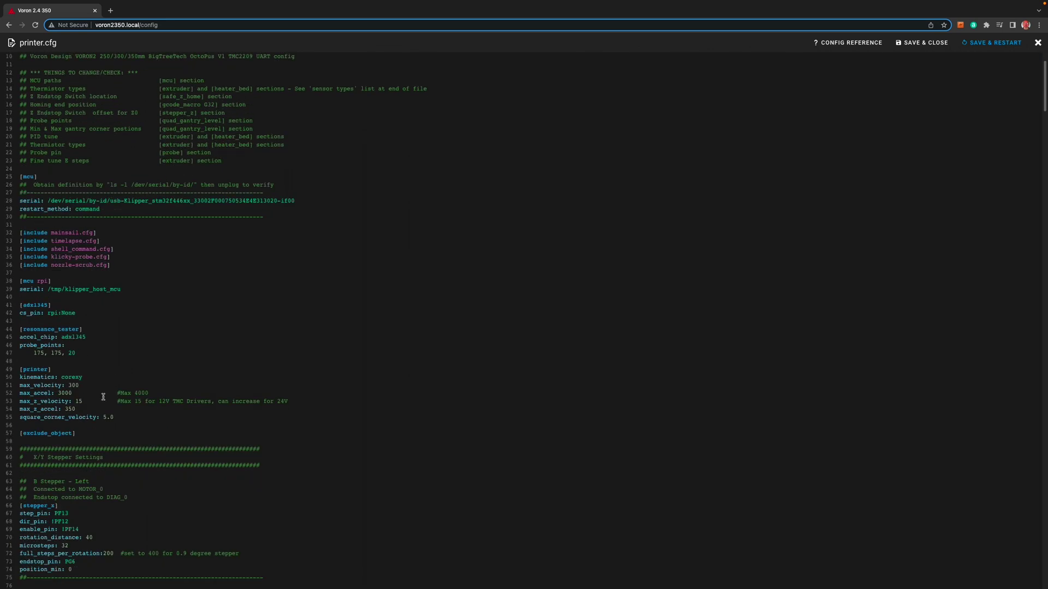
left_click(20, 434)
left_click_drag(20, 434, 103, 439)
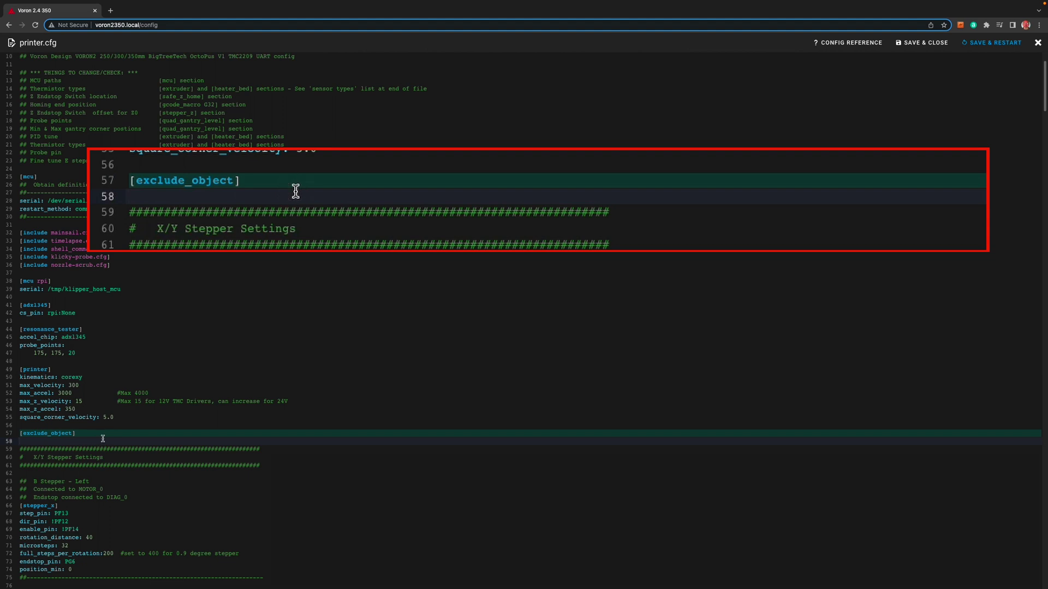
left_click(1038, 43)
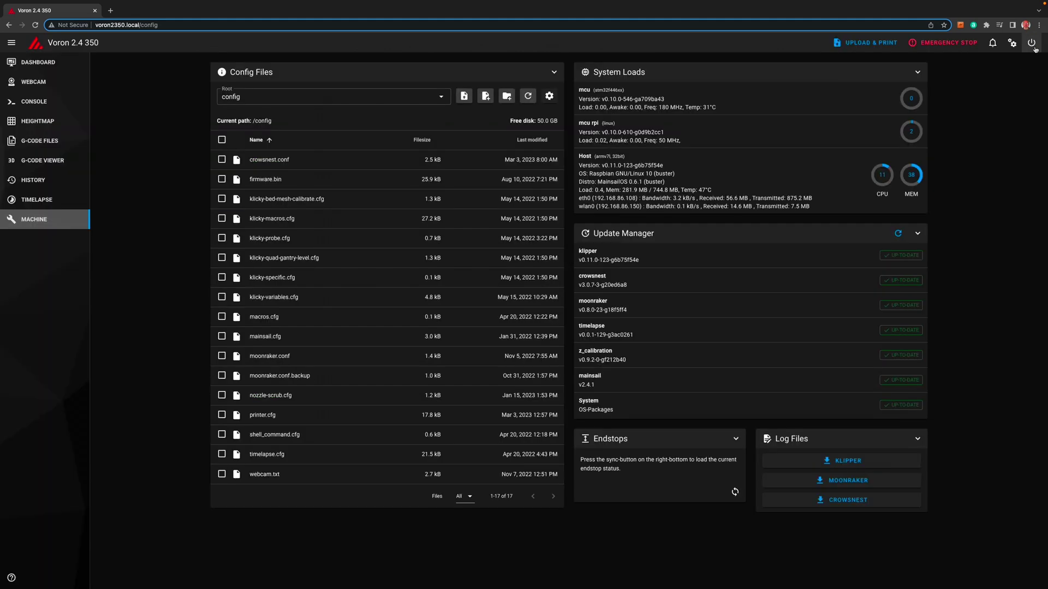
Check that moonraker.conf has enable_object_processing: True under [file_manager], then close it unchanged
left_click(269, 357)
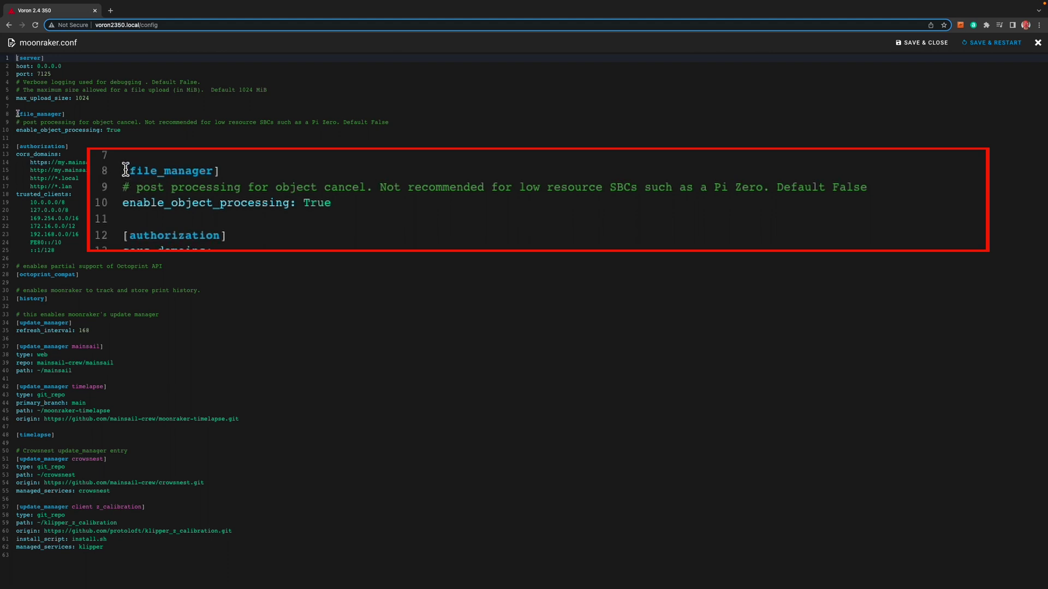
left_click_drag(18, 113, 98, 131)
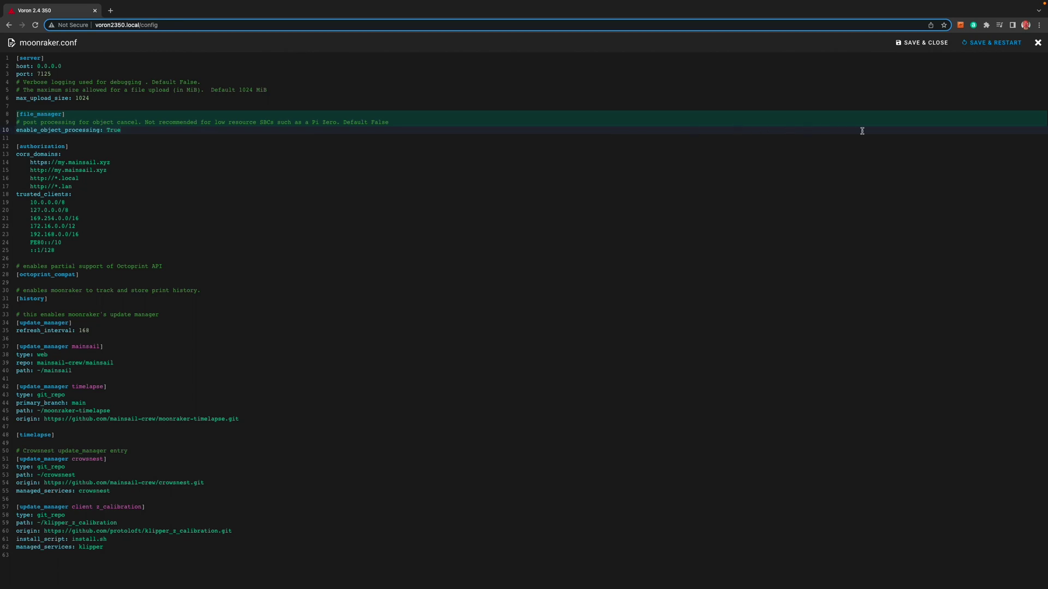
left_click(1039, 43)
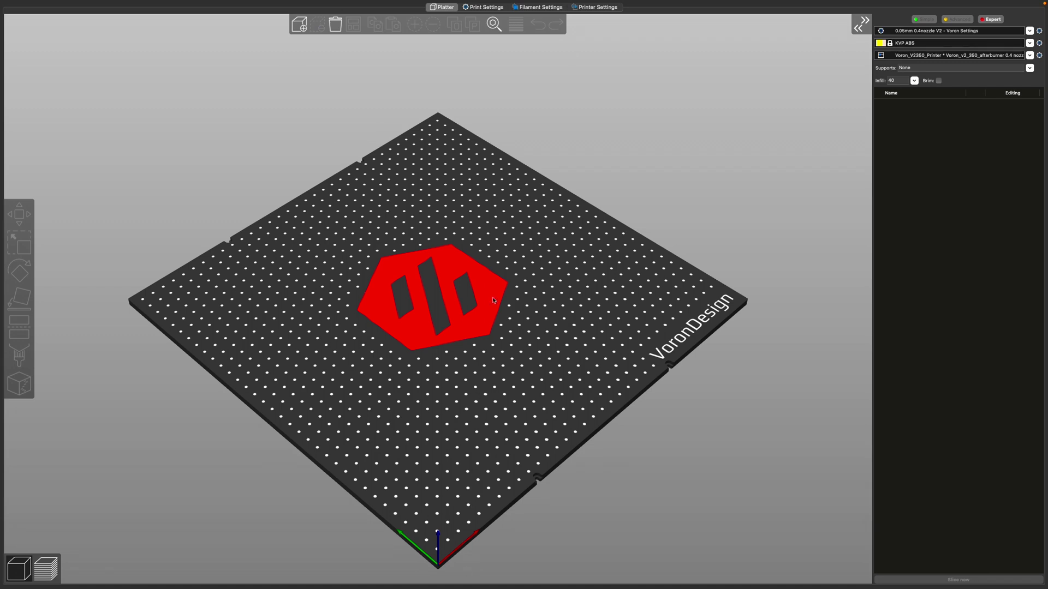
Keep Label objects checked in Output options and save the 0.05mm 0.4nozzle V2 - Voron Settings preset
left_click(478, 8)
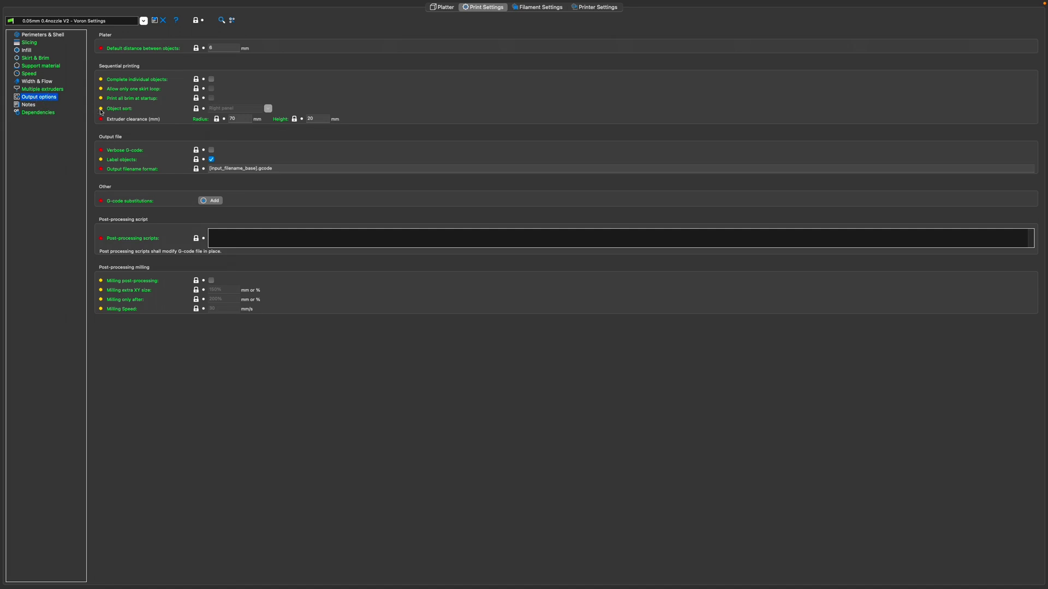
left_click(212, 160)
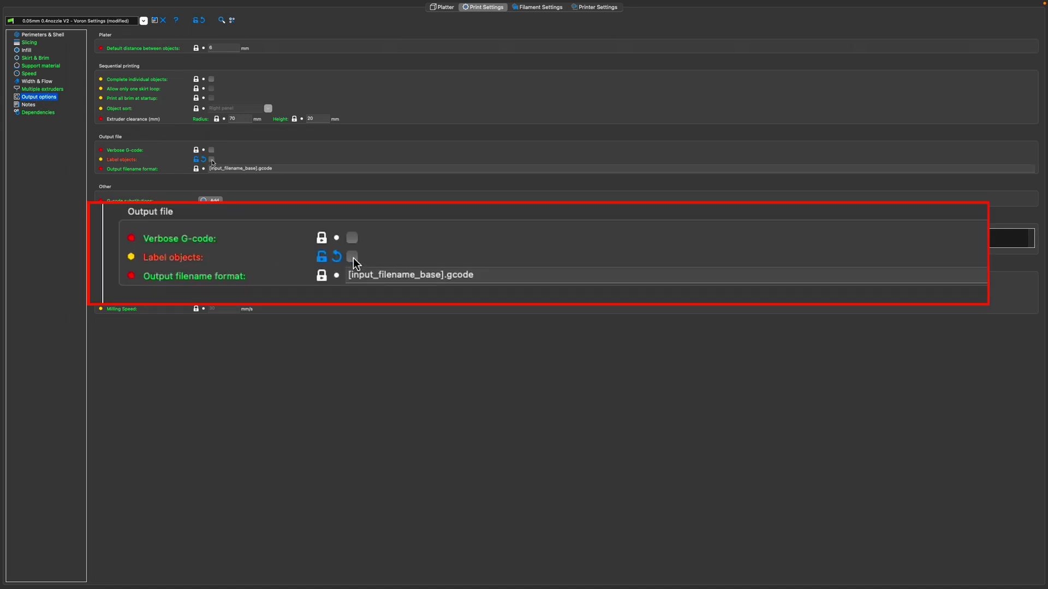
left_click(211, 160)
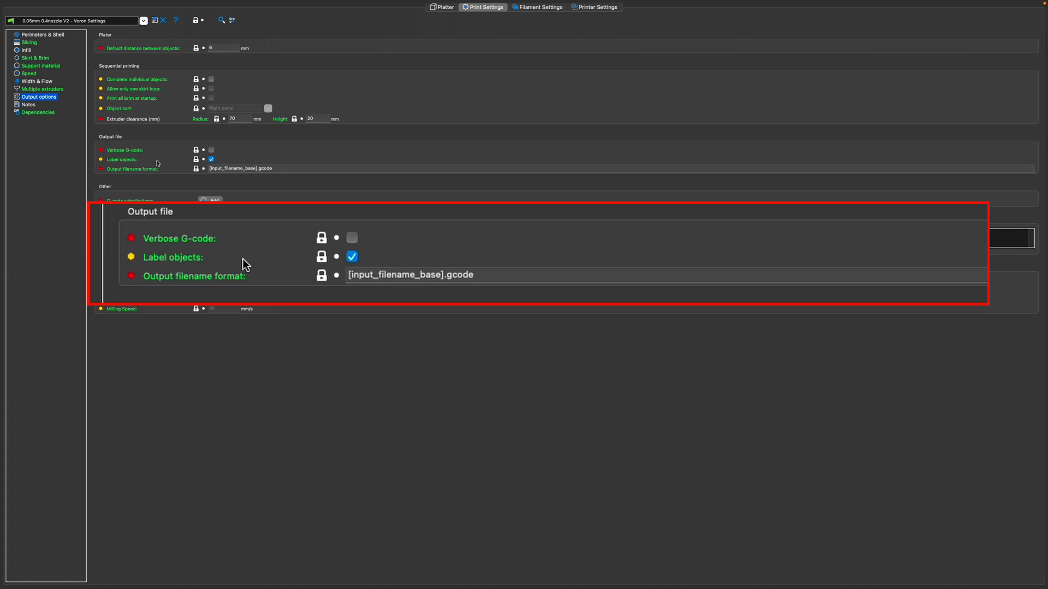
left_click(156, 21)
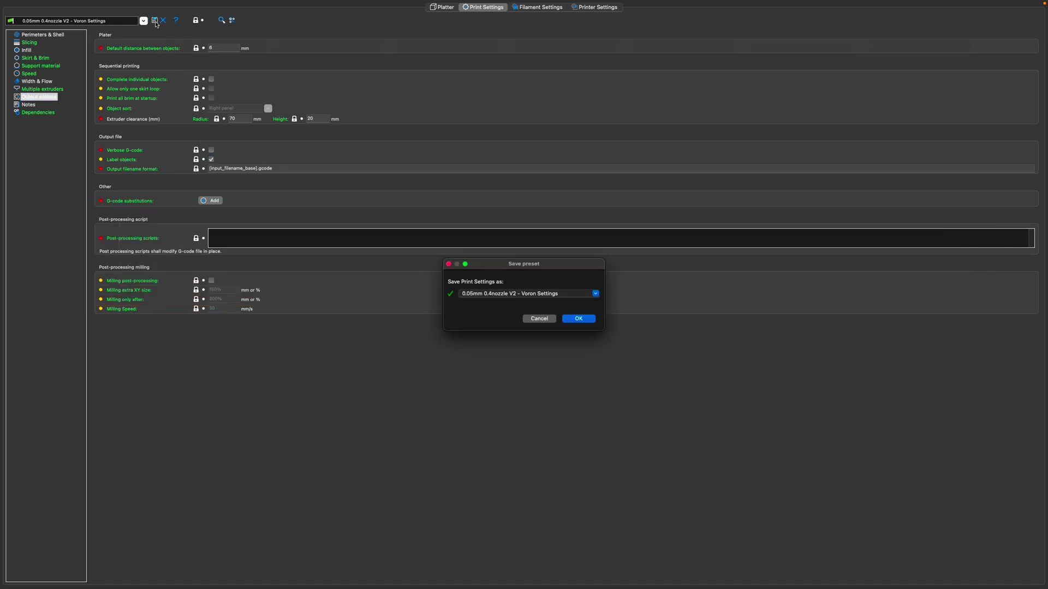
left_click(583, 320)
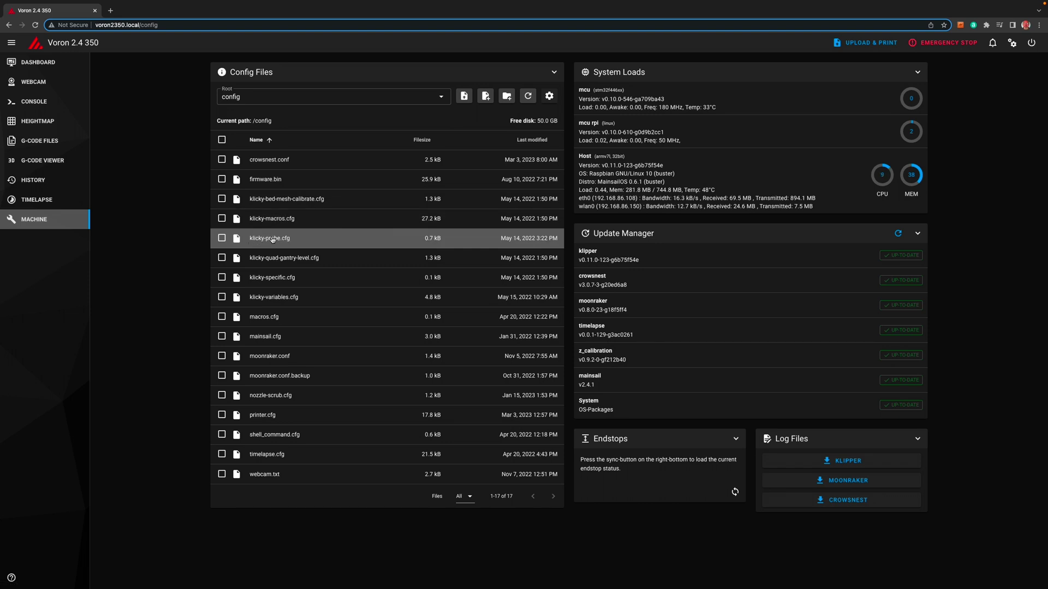
Comment out line 7's klicky-bed-mesh-calibrate.cfg include in klicky-probe.cfg with #, then save and restart Klipper
left_click(273, 239)
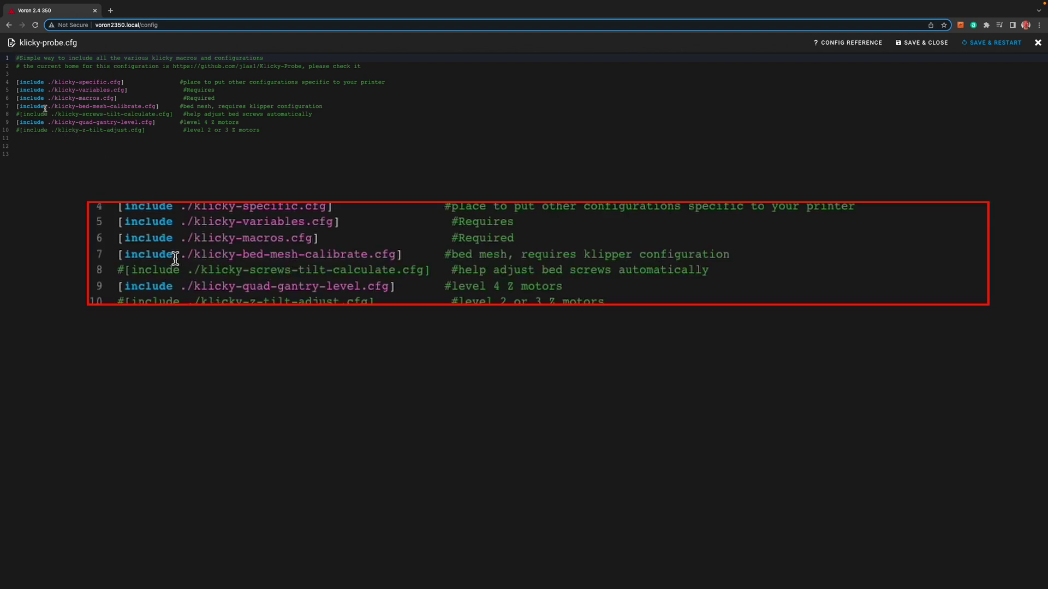
left_click_drag(19, 106, 83, 106)
left_click(123, 106)
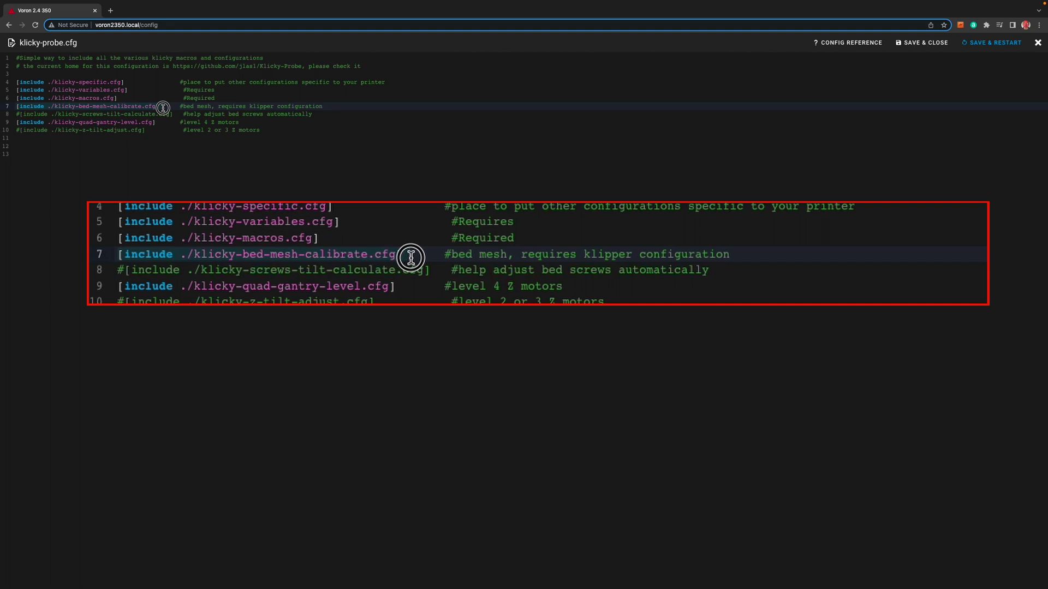
left_click(19, 106)
type("#")
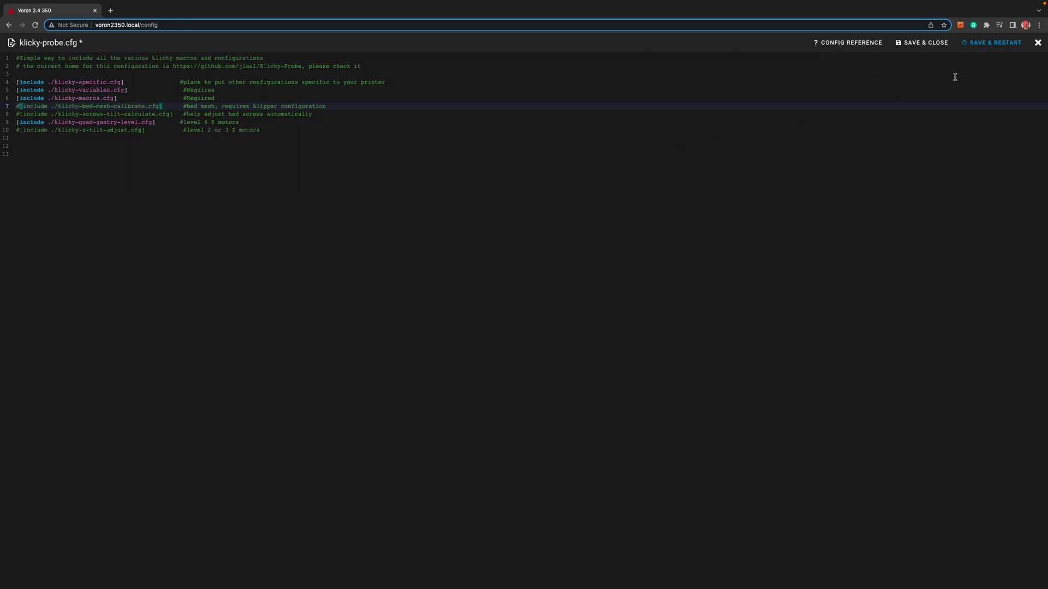
left_click(990, 44)
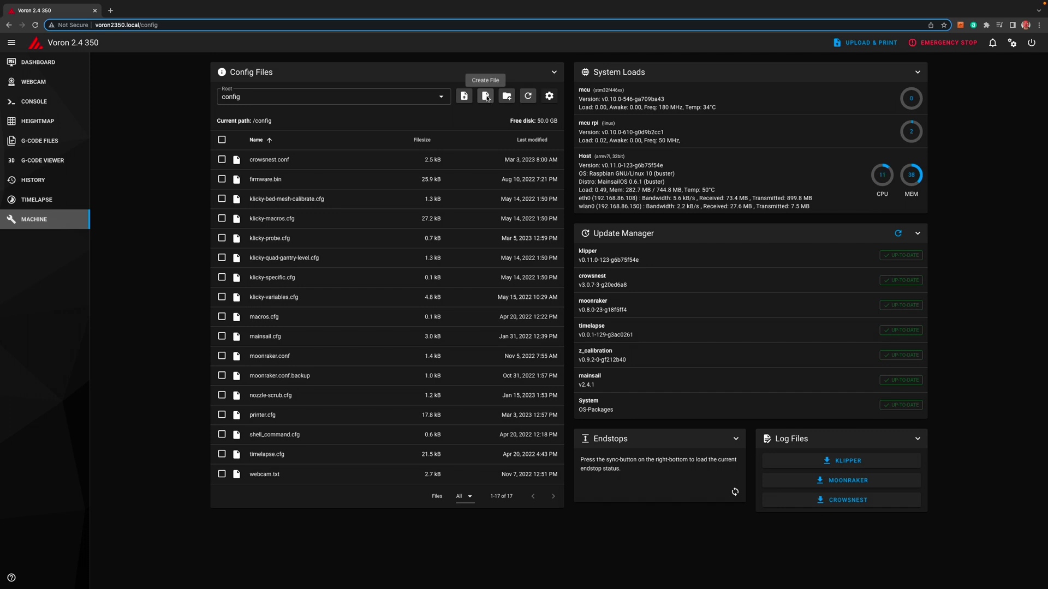
Create a new empty config file named Adaptive_Mesh.cfg, pasting in the name
left_click(485, 96)
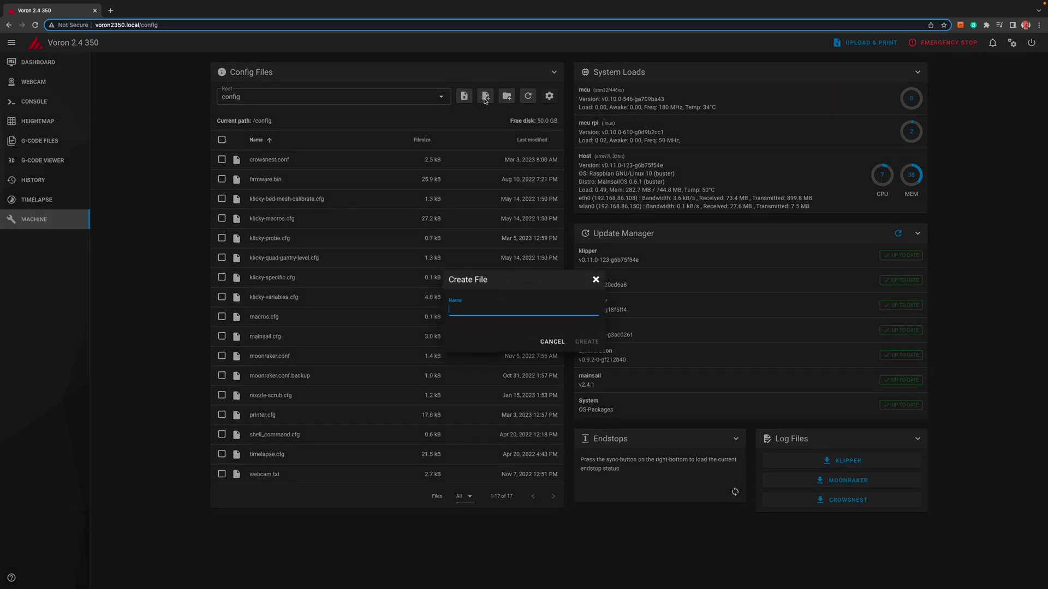
right_click(458, 311)
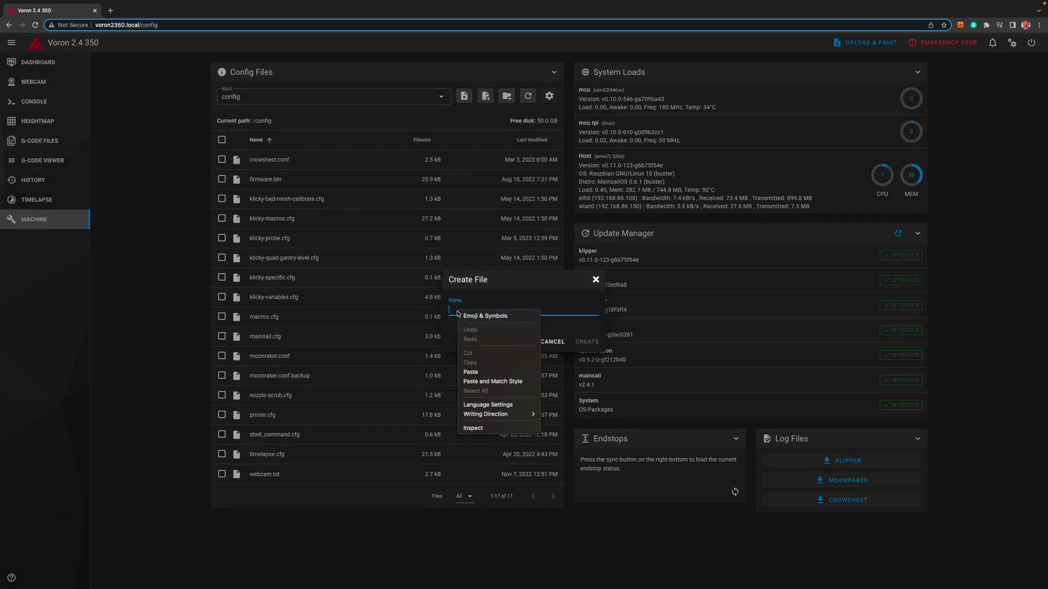
left_click(472, 372)
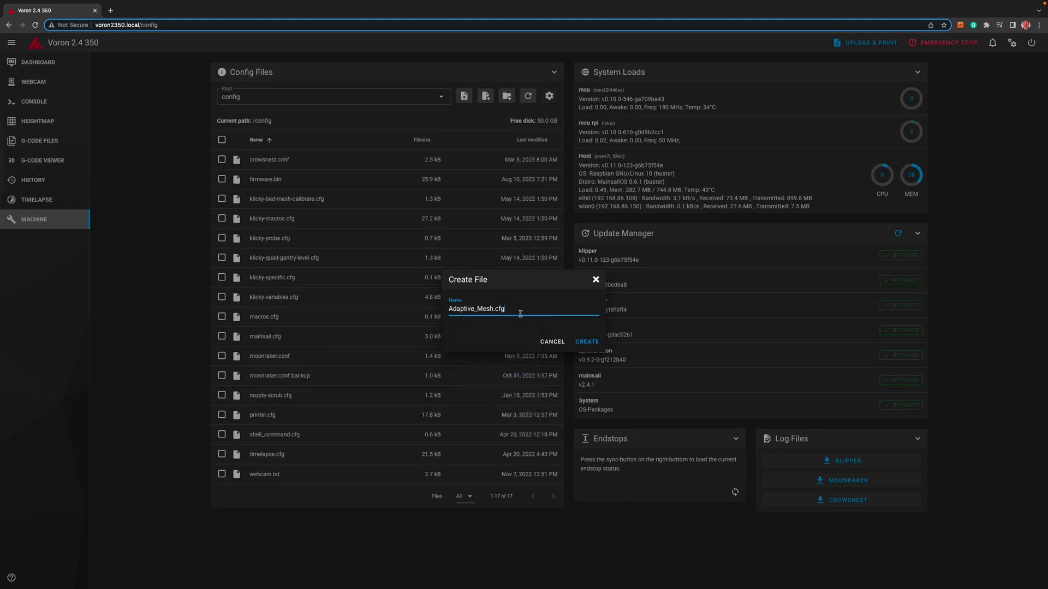
left_click(588, 342)
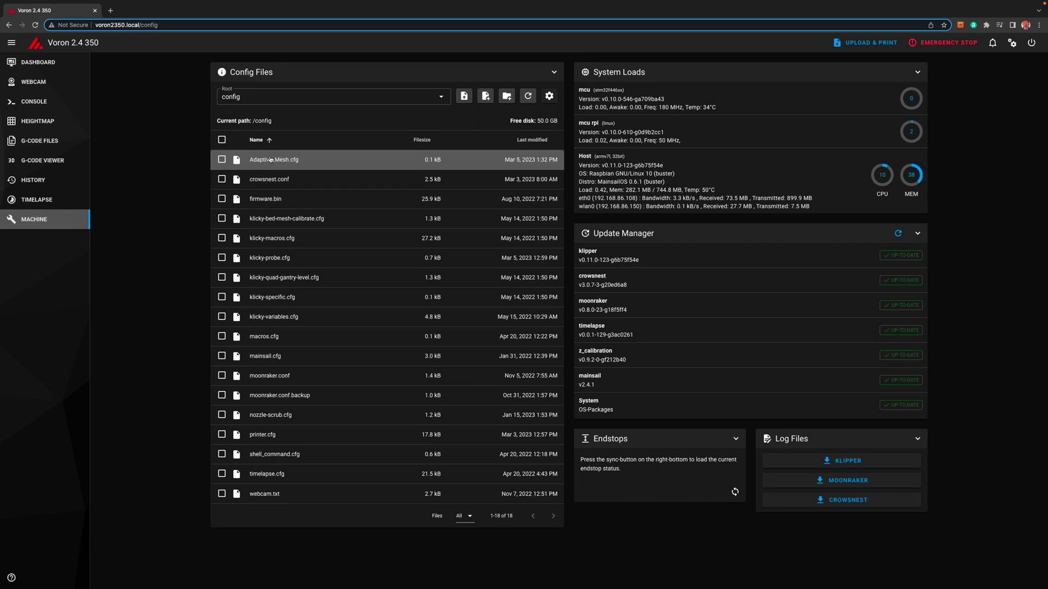
Open the empty Adaptive_Mesh.cfg editor, then copy the raw Configuration/Adaptive_Mesh.cfg text from the KAMP repository
left_click(271, 160)
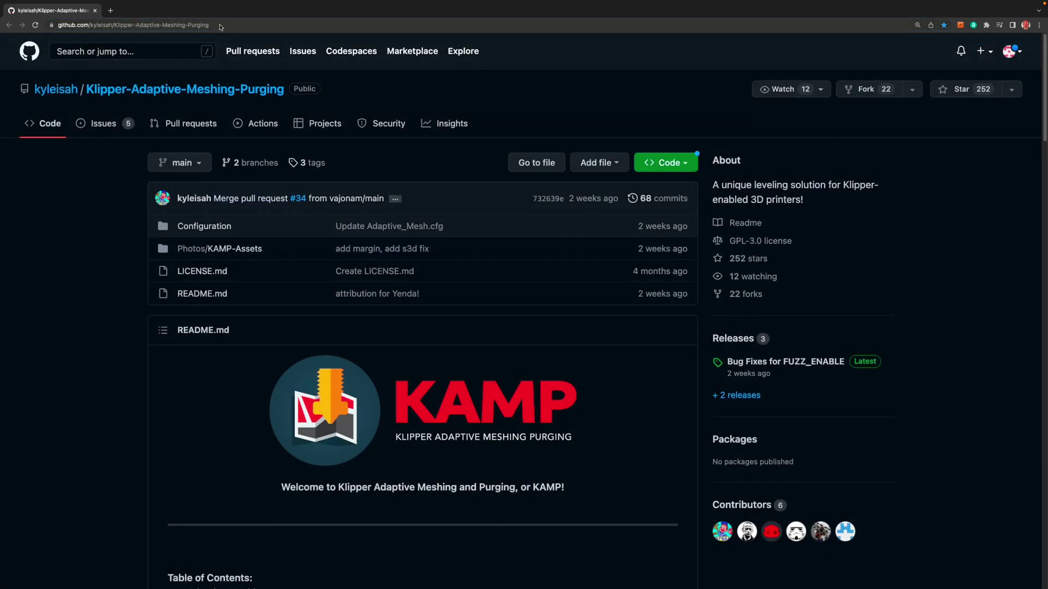
left_click(219, 25)
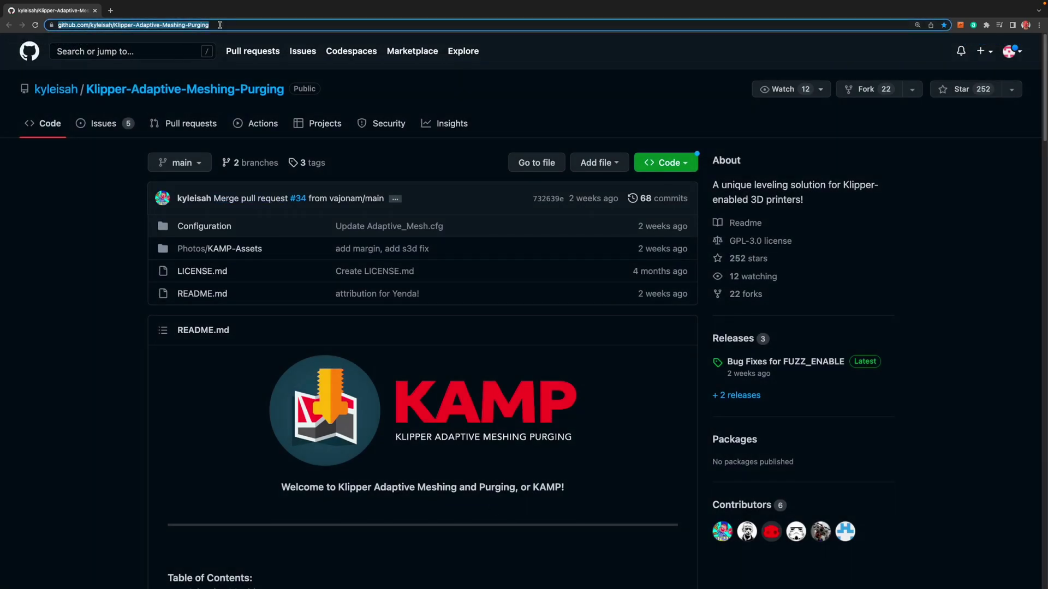
left_click(205, 227)
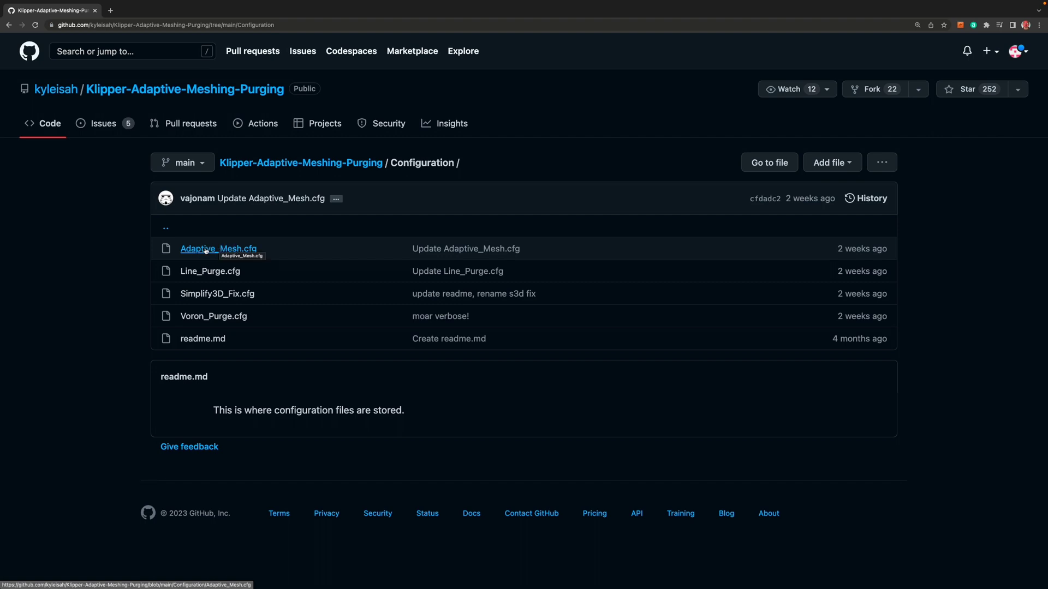
left_click(210, 250)
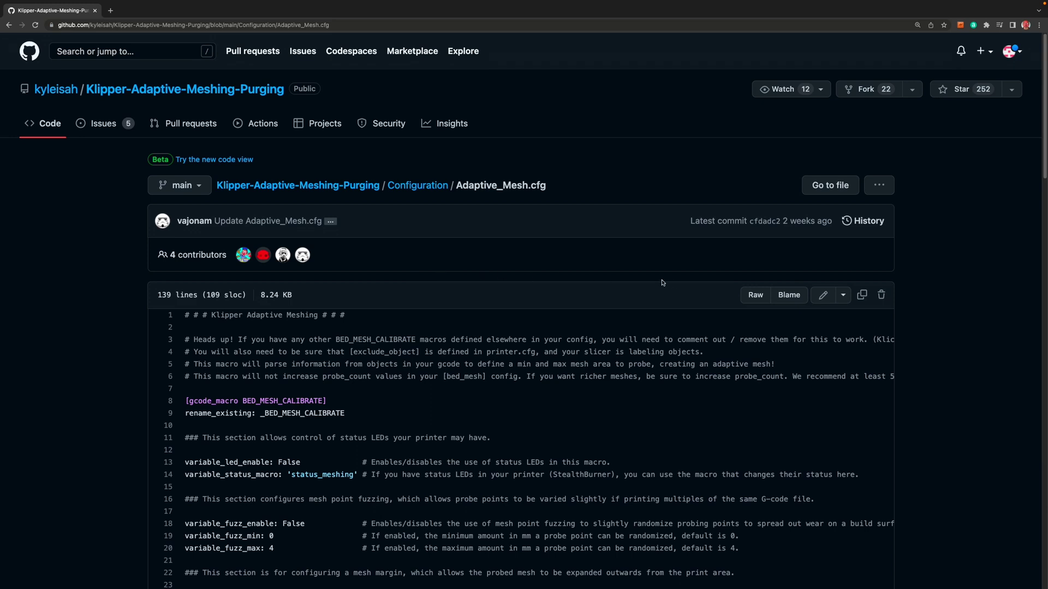
left_click(754, 295)
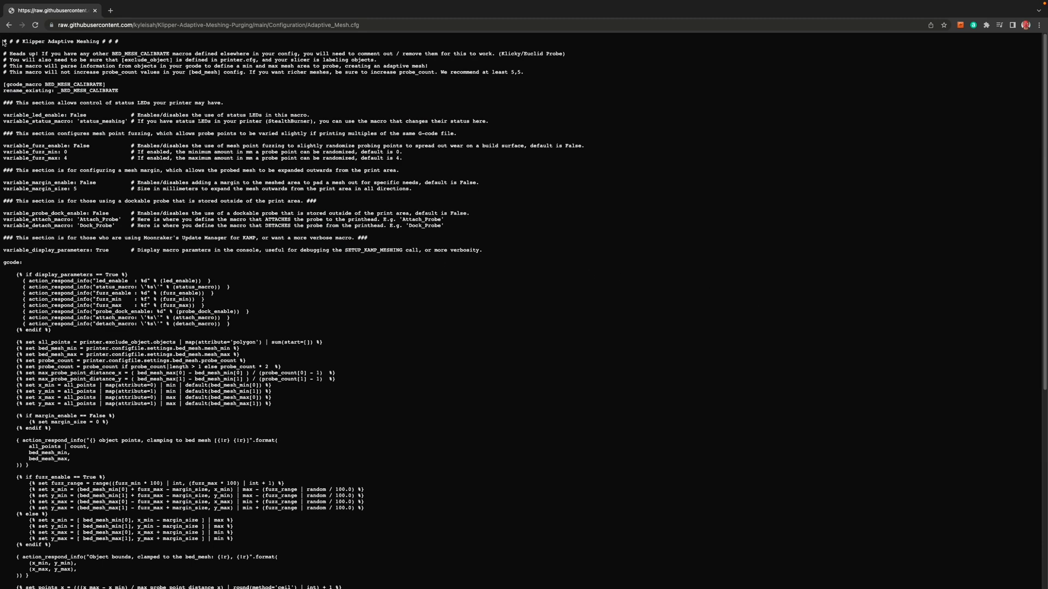
left_click_drag(4, 40, 468, 588)
right_click(125, 185)
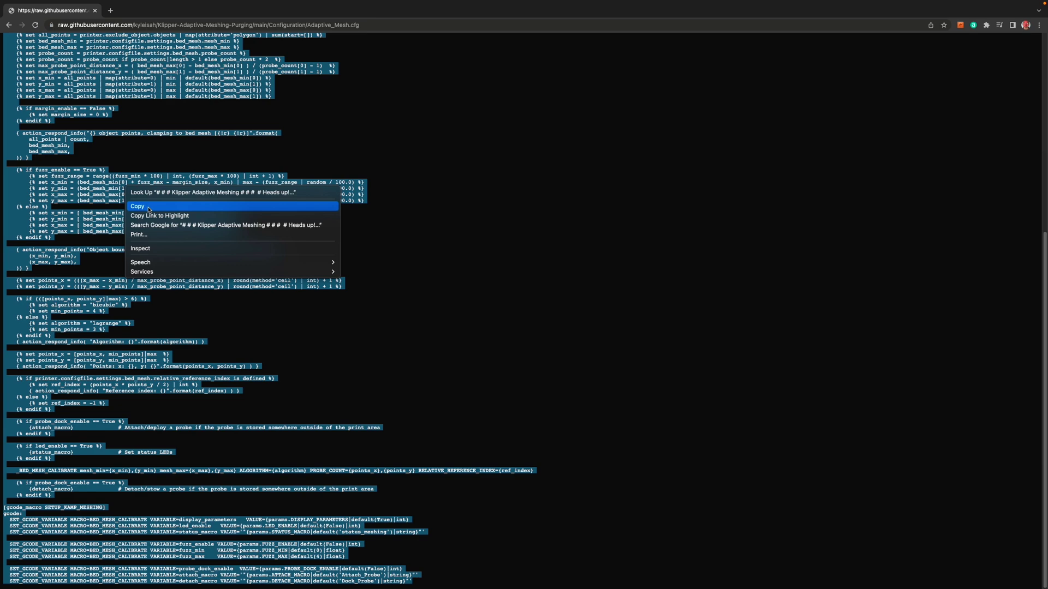
left_click(148, 208)
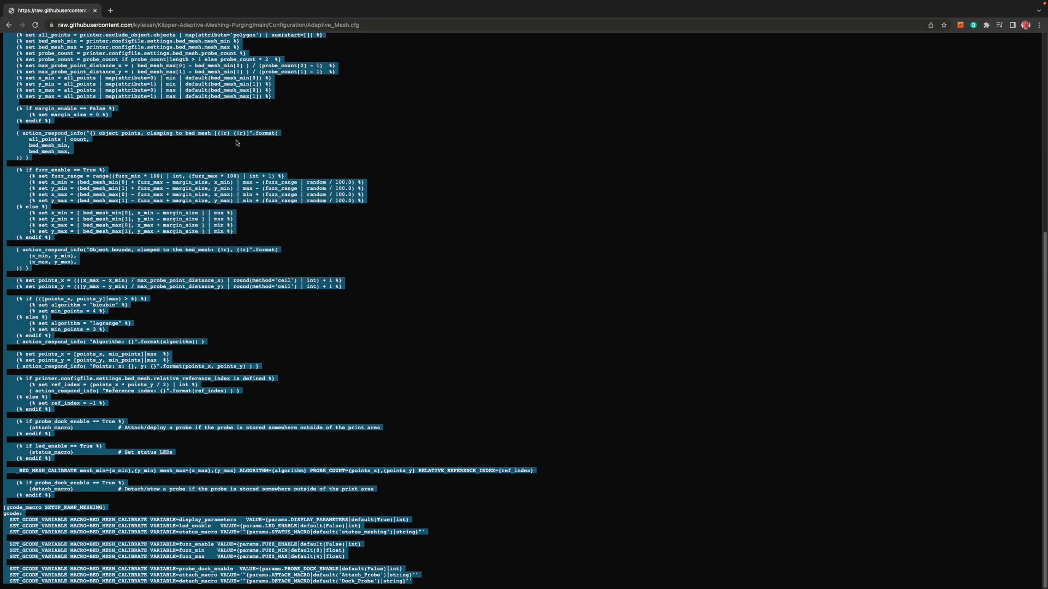
Paste the copied KAMP macros into Adaptive_Mesh.cfg and add a trailing blank line
key("super+grave")
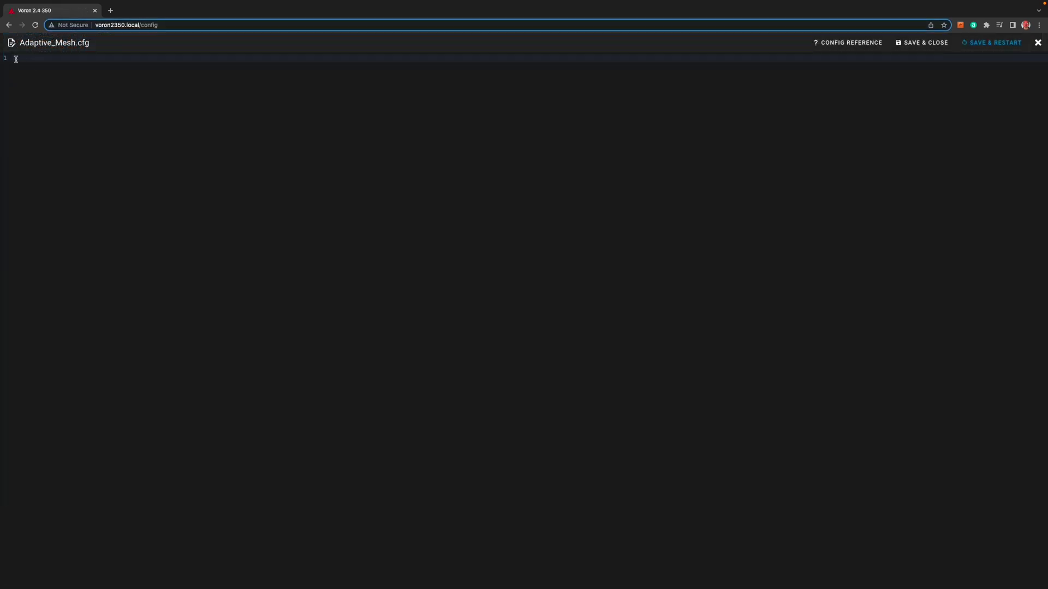
right_click(16, 58)
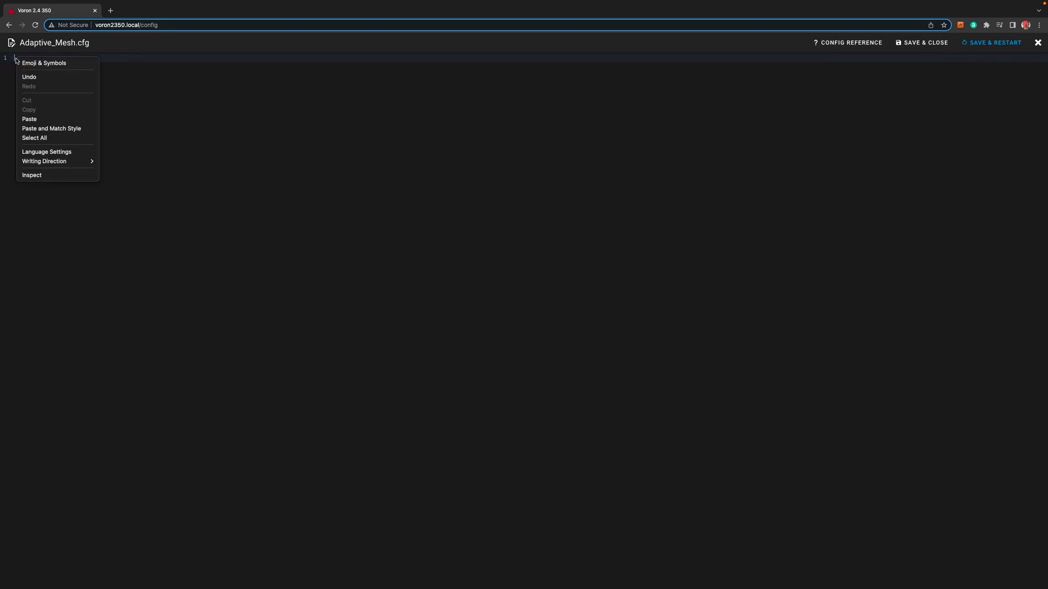
left_click(30, 119)
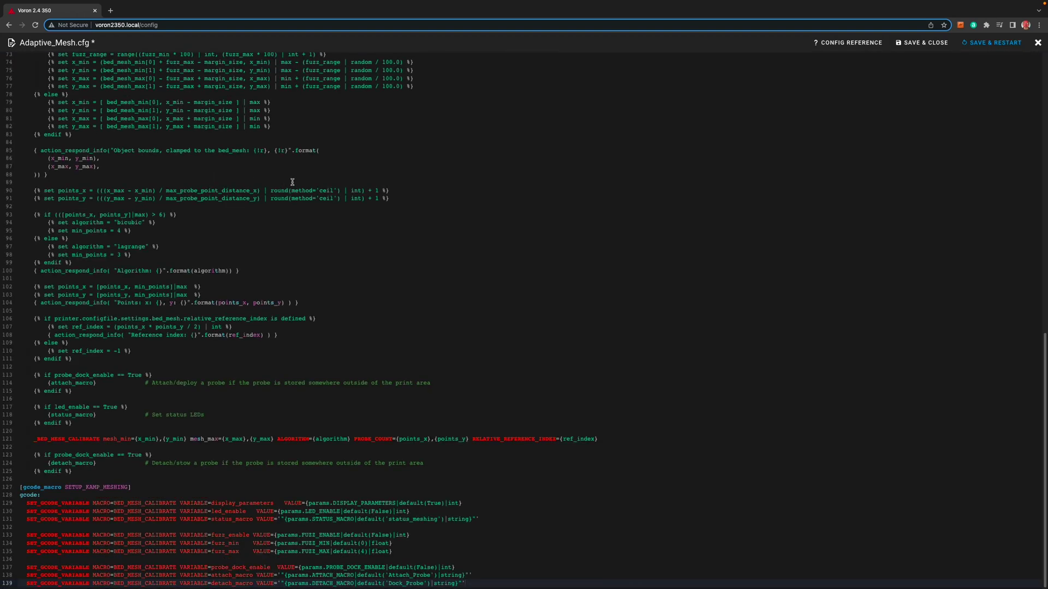
key("Return")
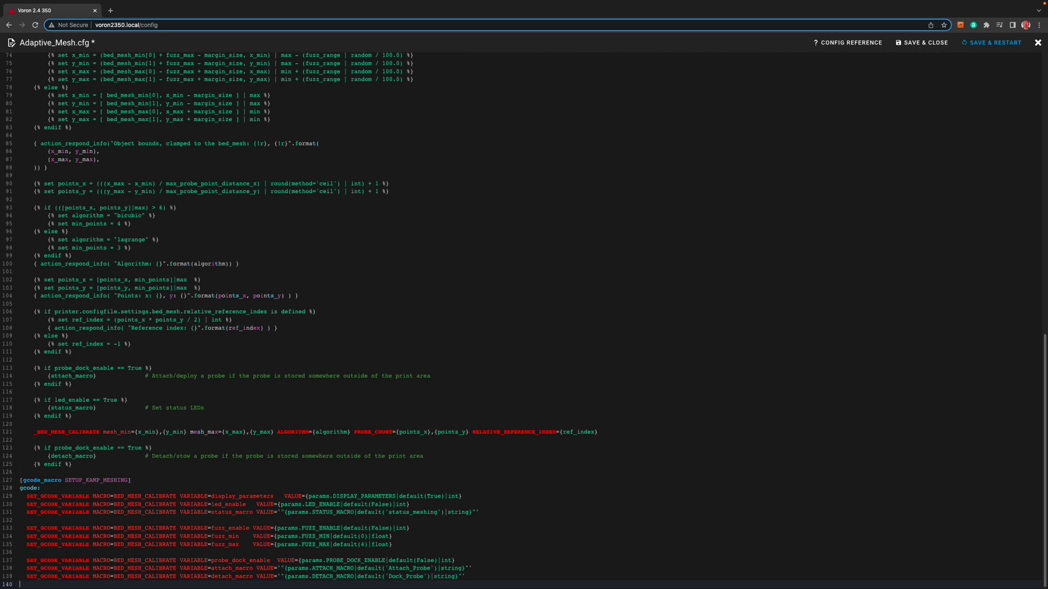
Change variable_probe_dock_enable on line 29 from False to True
scroll(524, 321, "up", 10)
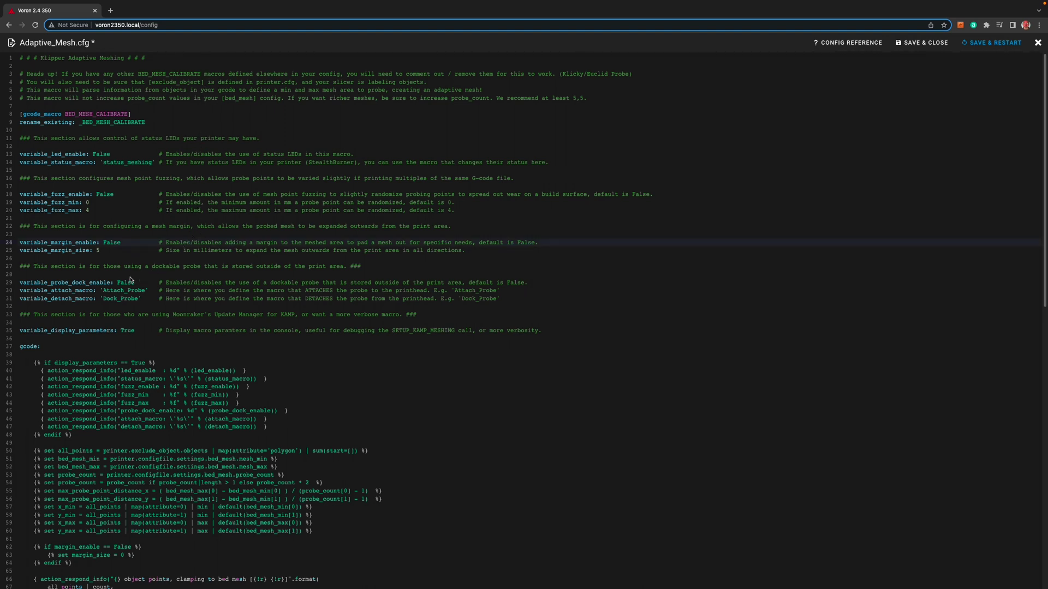
left_click(24, 282)
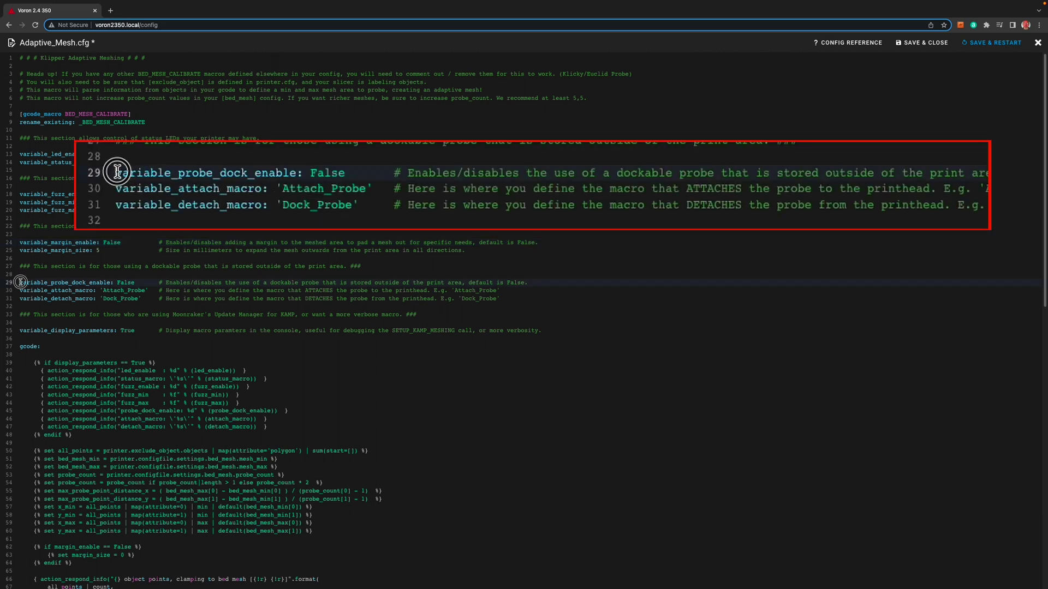
left_click(123, 283)
type("Tru")
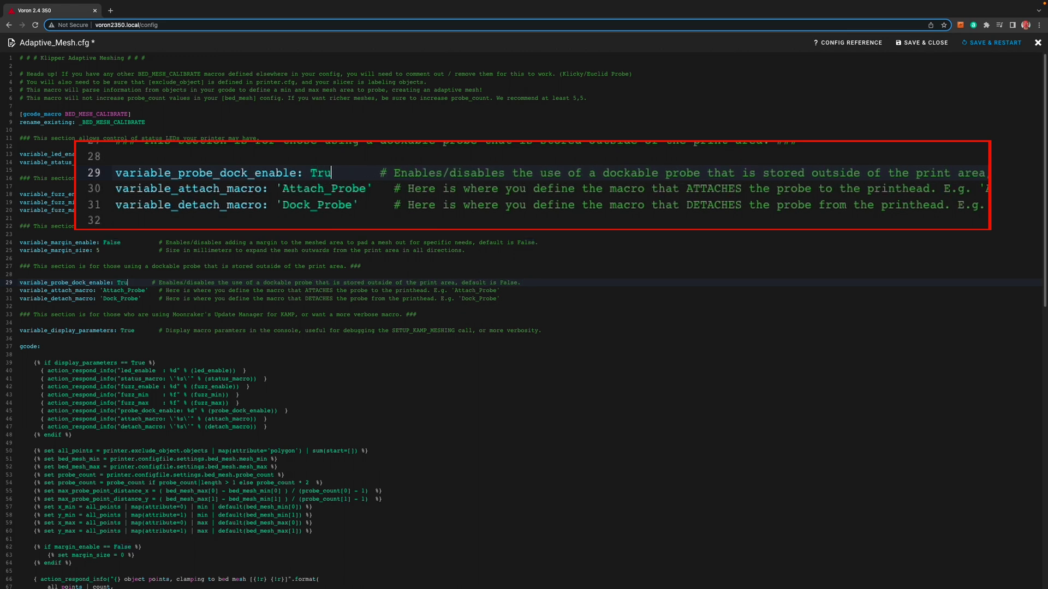
type("e")
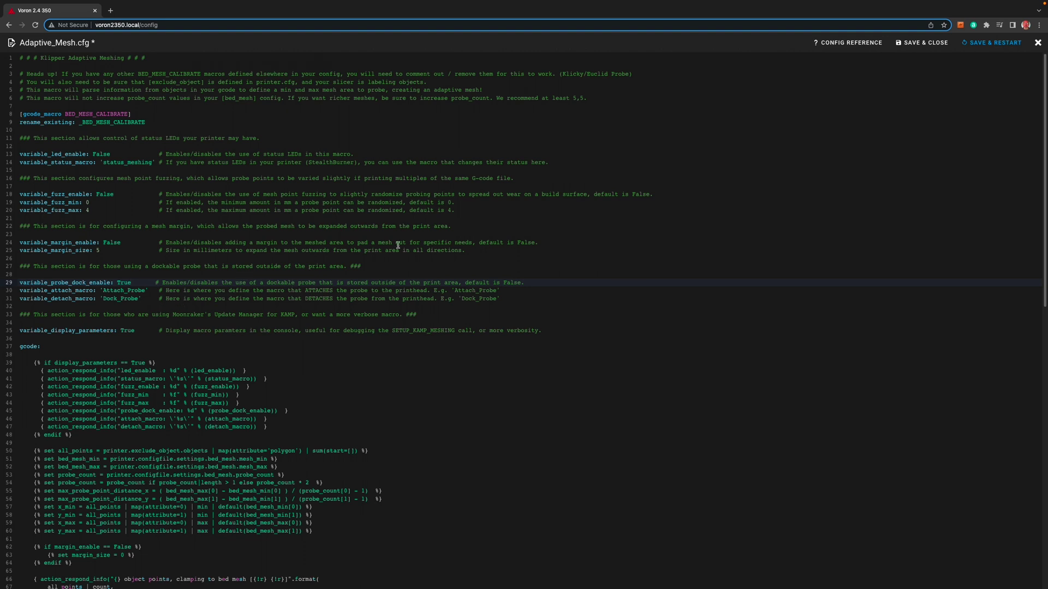
Save Adaptive_Mesh.cfg with a restart, then add [include Adaptive_Mesh.cfg] after printer.cfg's nozzle-scrub include
left_click(989, 44)
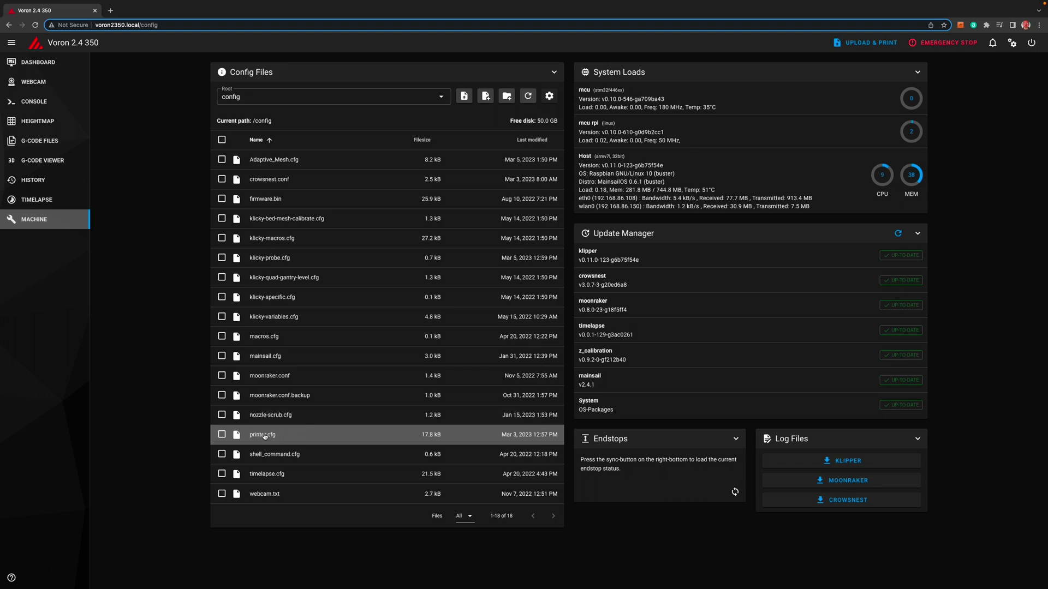
left_click(263, 435)
scroll(250, 433, "down", 2)
left_click(124, 313)
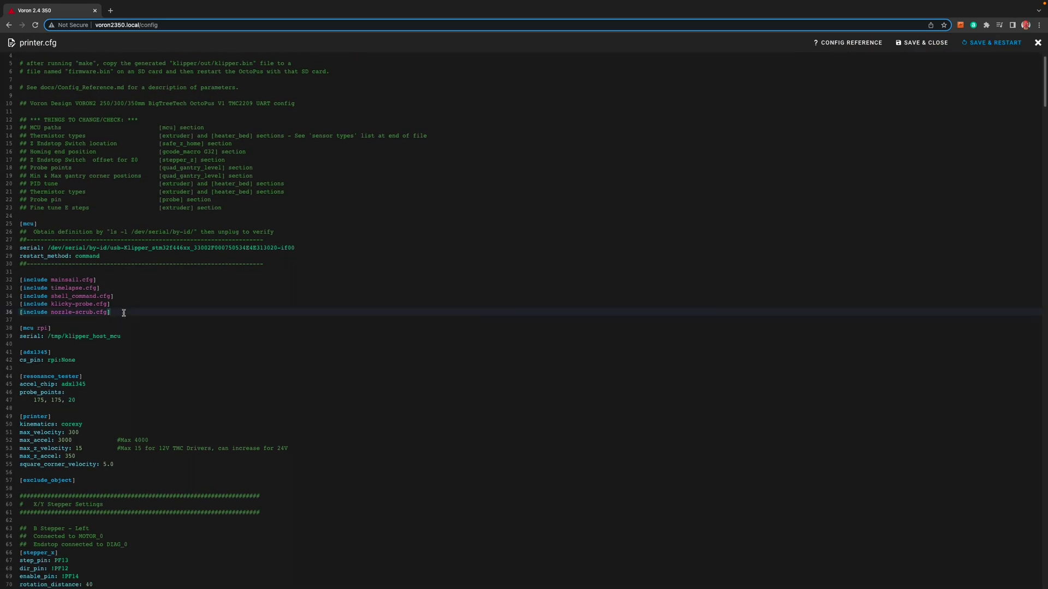
key("Return")
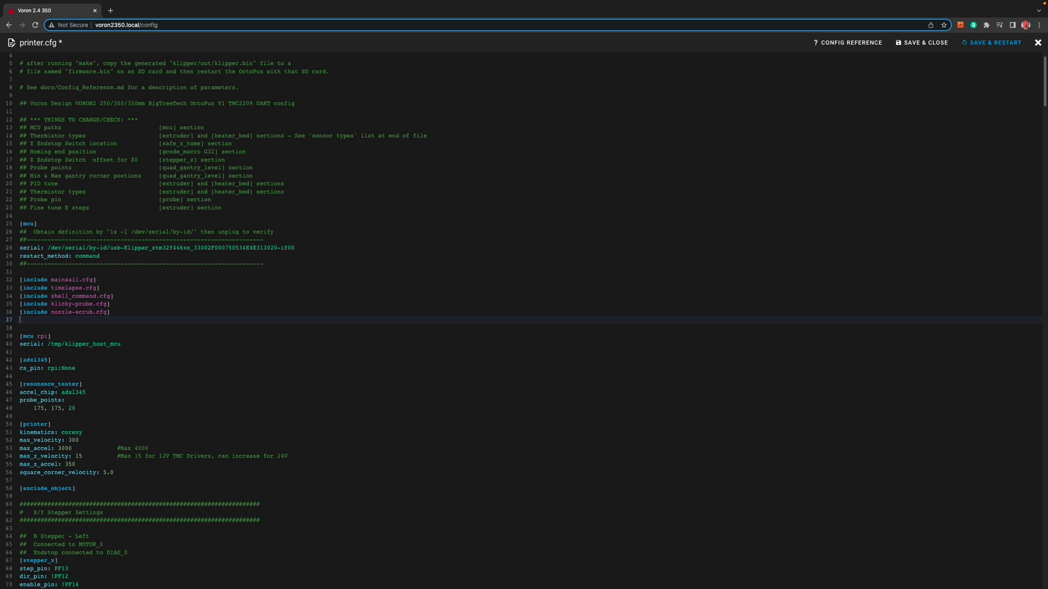
type("[inckl")
type("de")
key("ctrl+v")
Paste BED_MESH_CLEAR and BED_MESH_CALIBRATE into PRINT_START's blank line 609, then save and restart Klipper
scroll(148, 352, "down", 15)
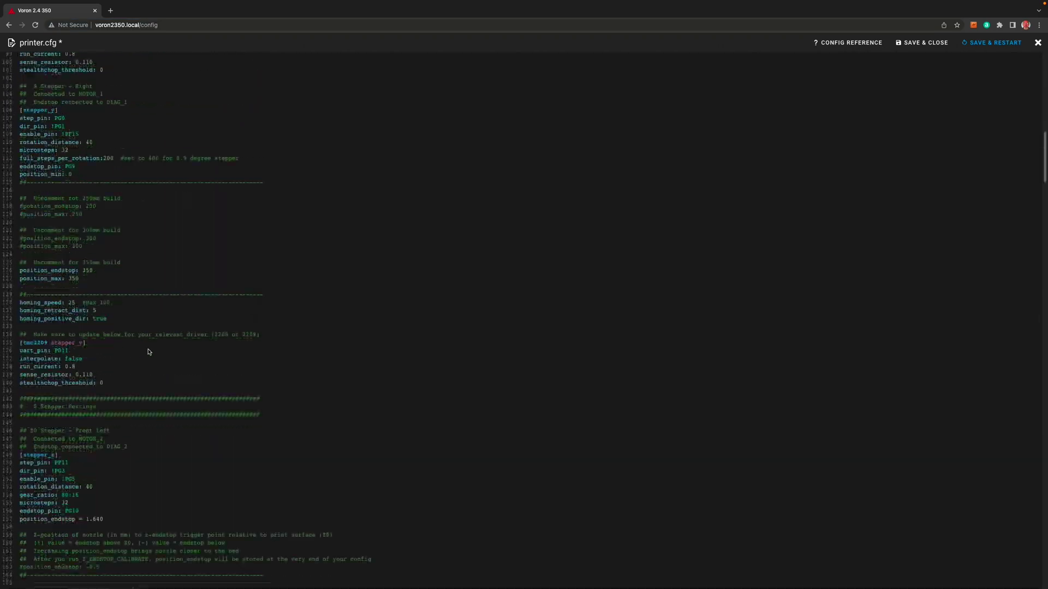
scroll(147, 352, "down", 20)
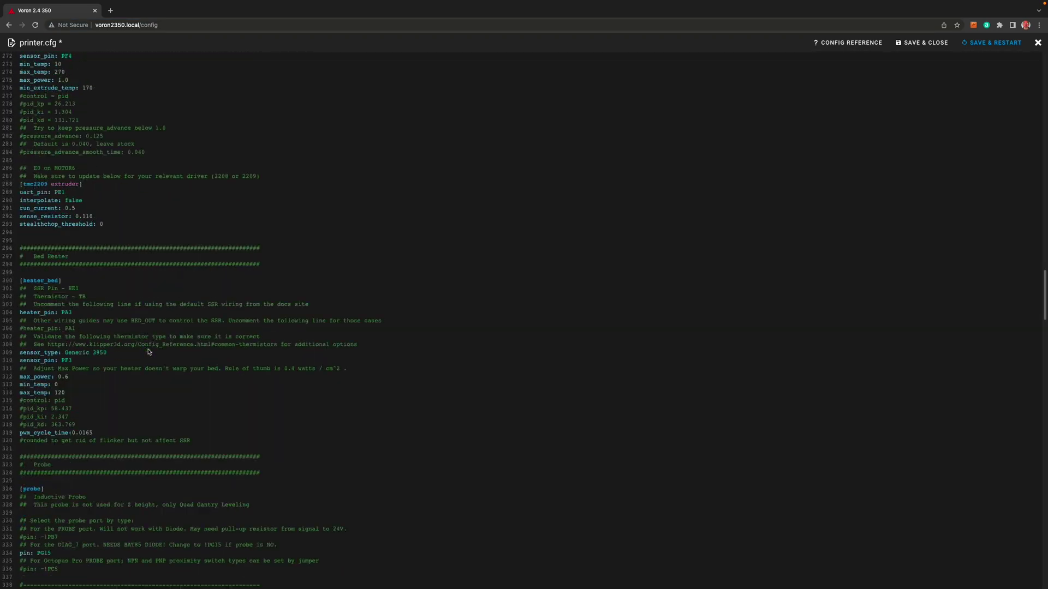
scroll(148, 352, "down", 20)
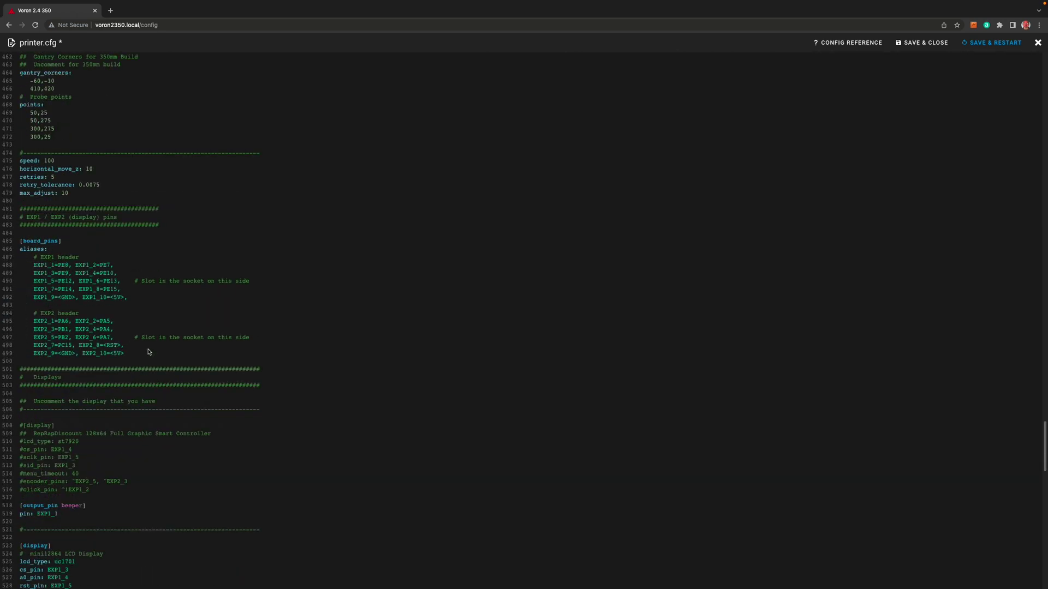
scroll(148, 352, "down", 17)
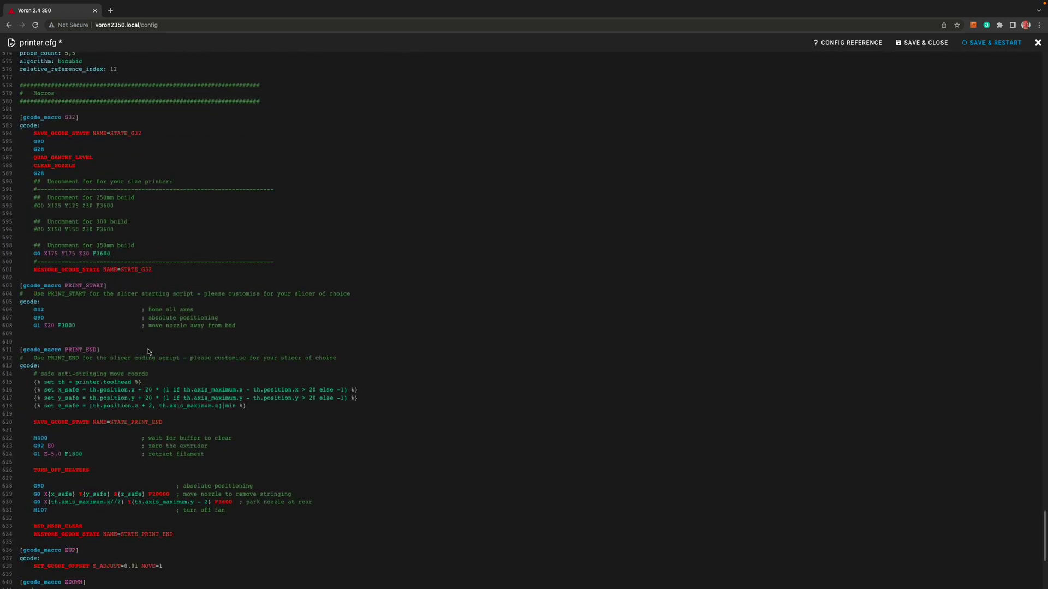
scroll(149, 352, "down", 2)
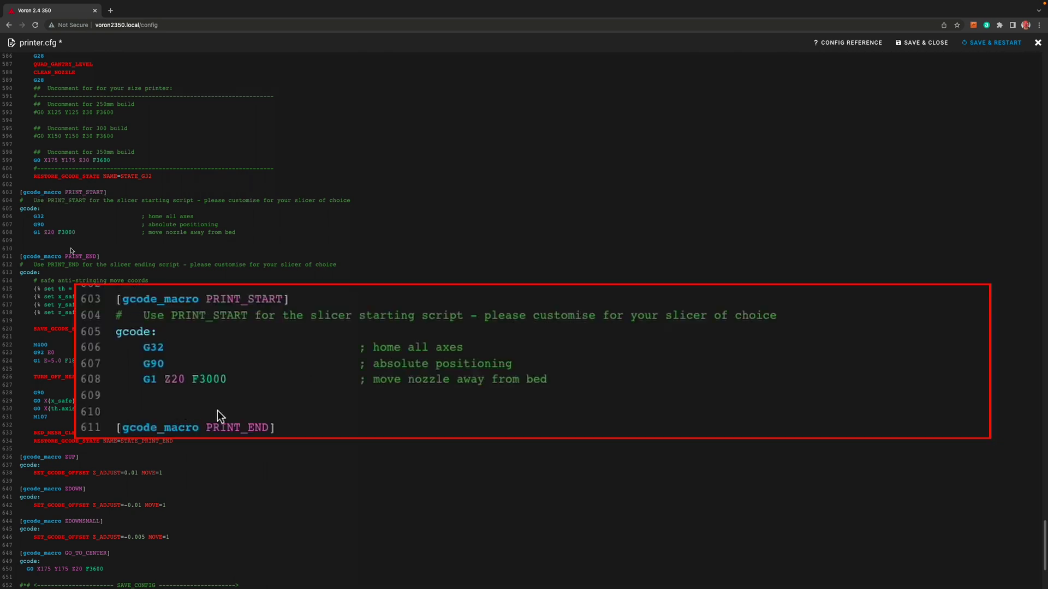
left_click(45, 244)
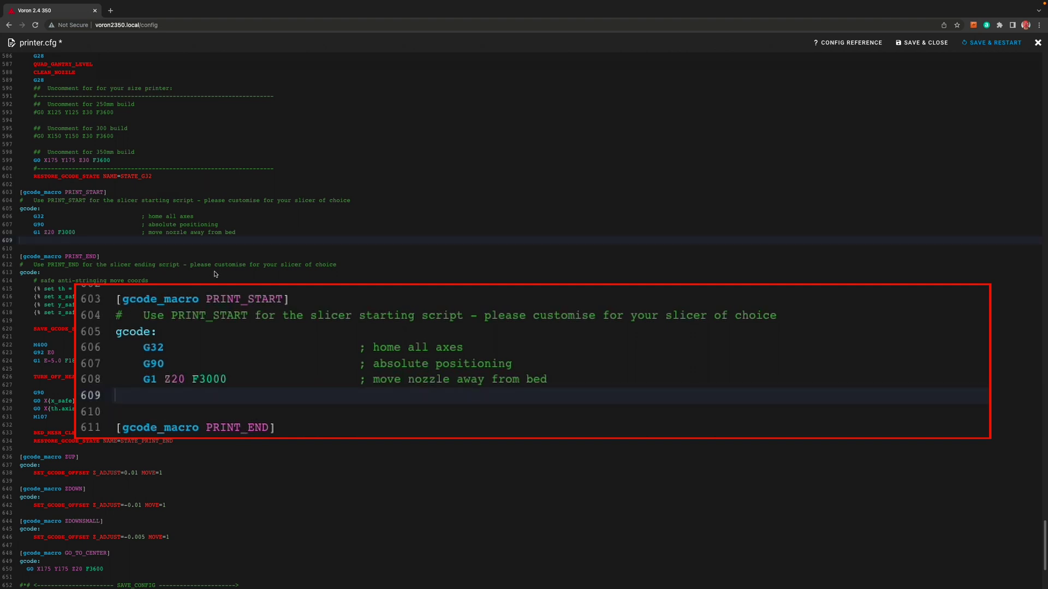
type("BED_MESH_CLEAR     BED_MESH_CALIBRATE")
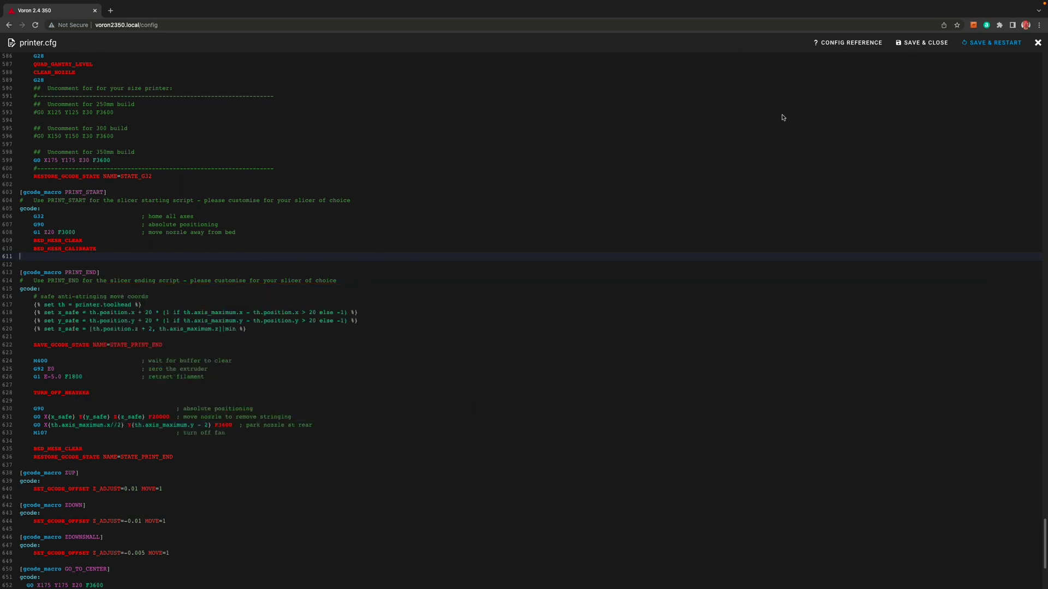
left_click(986, 44)
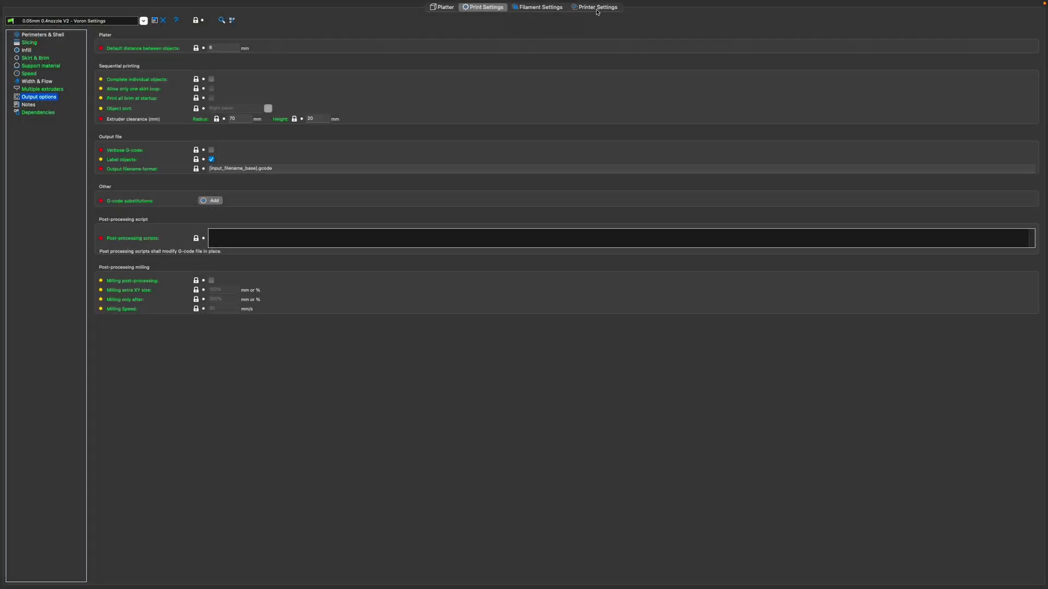
Review the print_start call in Printer Settings' Start G-code and save the printer preset
left_click(594, 8)
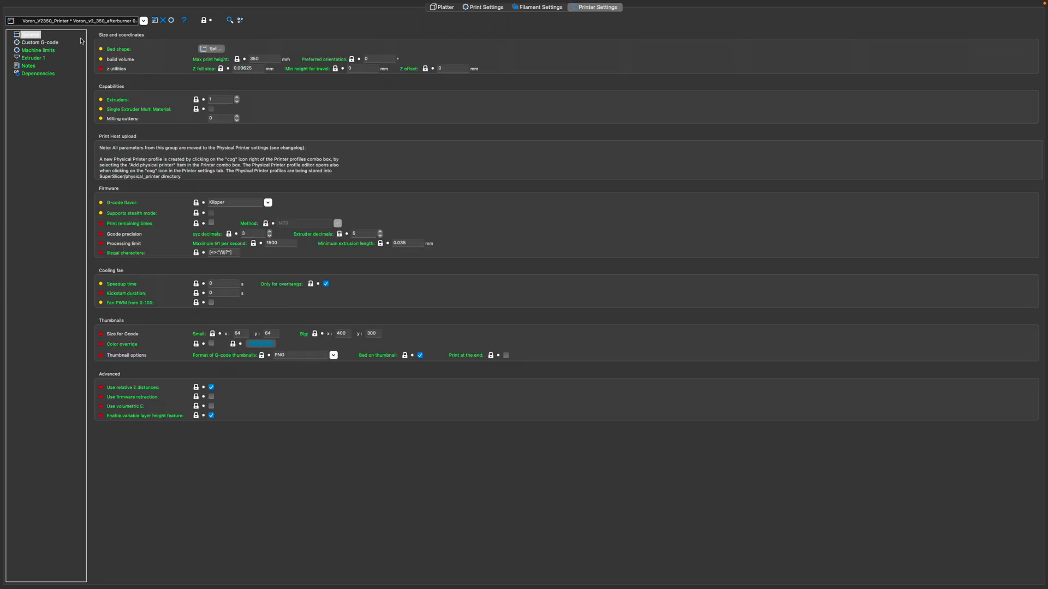
left_click(34, 45)
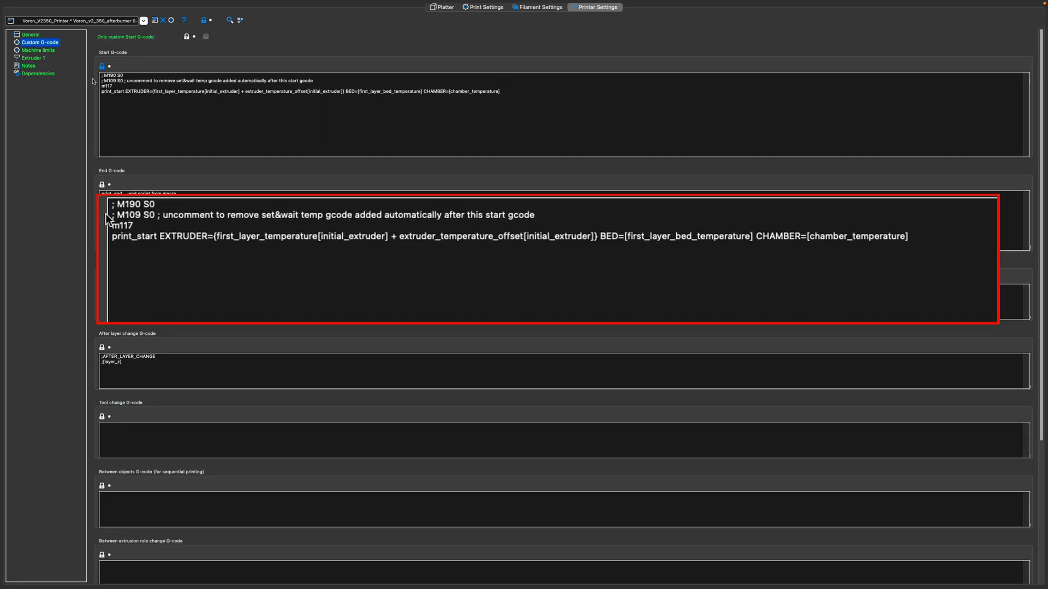
left_click(111, 86)
double_click(109, 85)
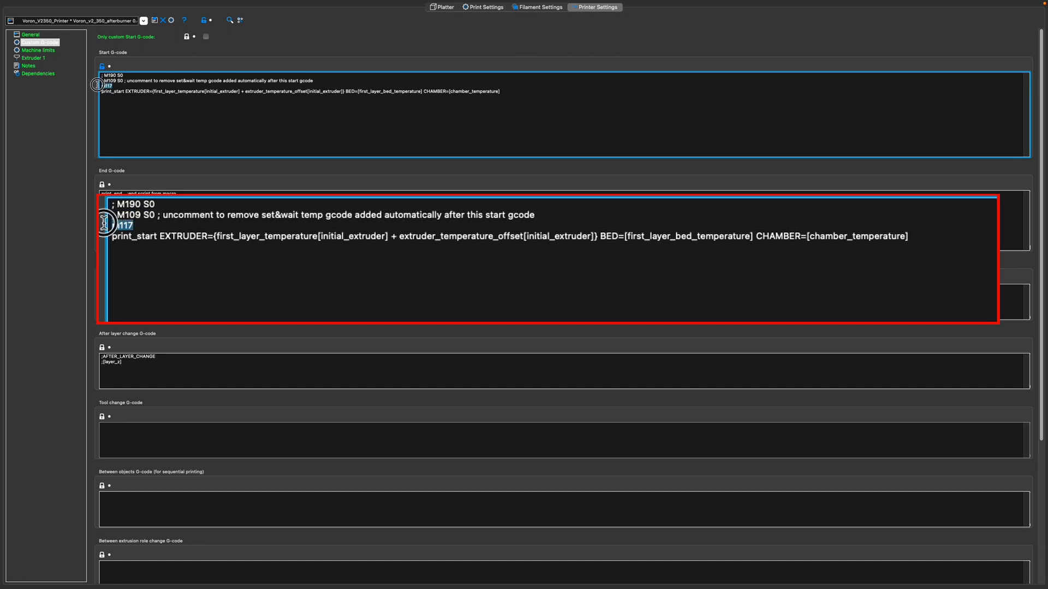
left_click(155, 21)
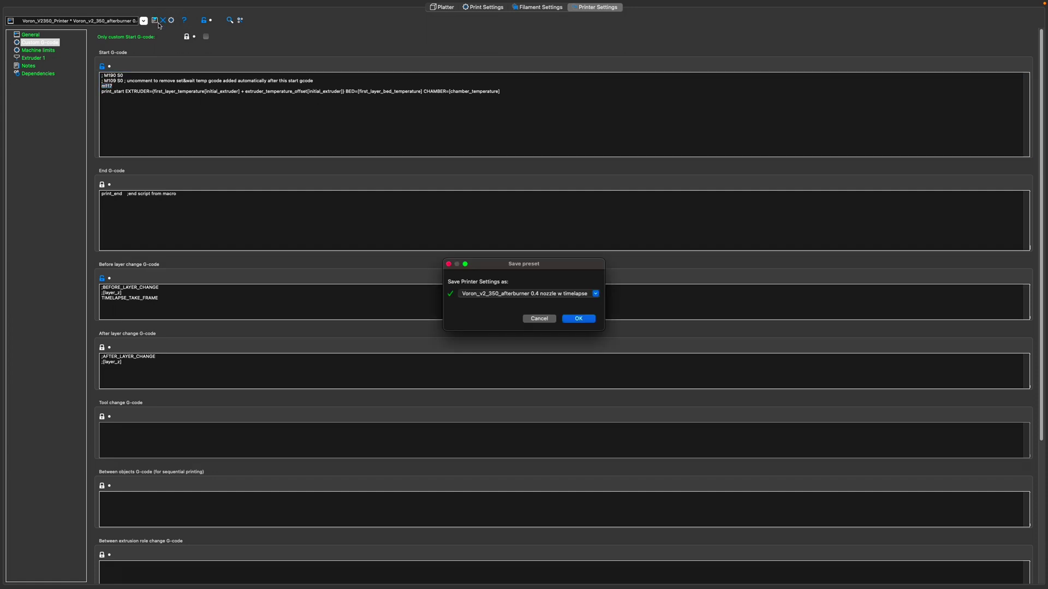
left_click(579, 319)
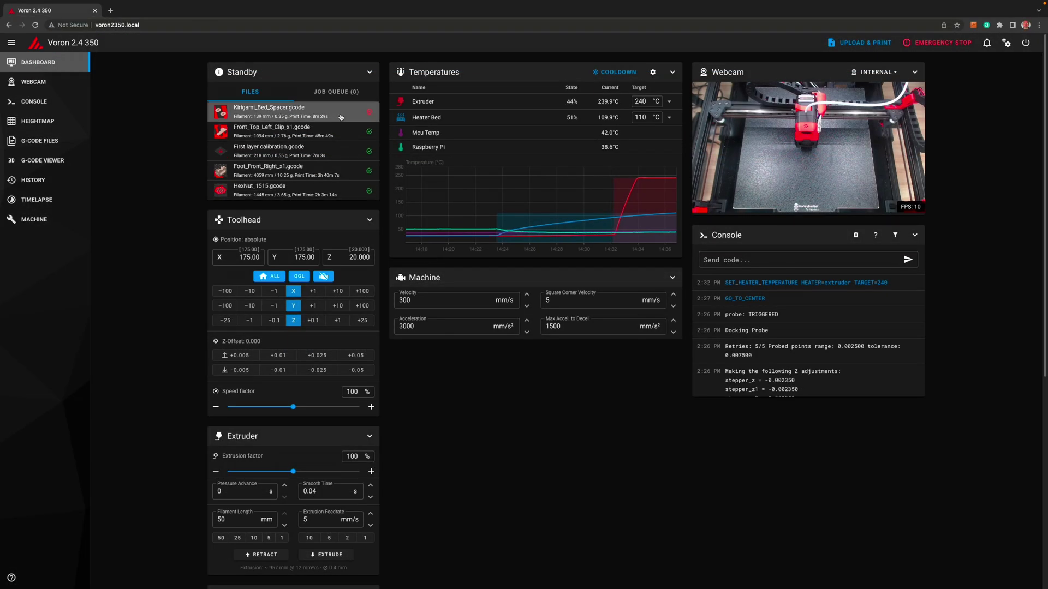
Start a print of Kirigami_Bed_Spacer.gcode from the Dashboard's Files list
left_click(340, 117)
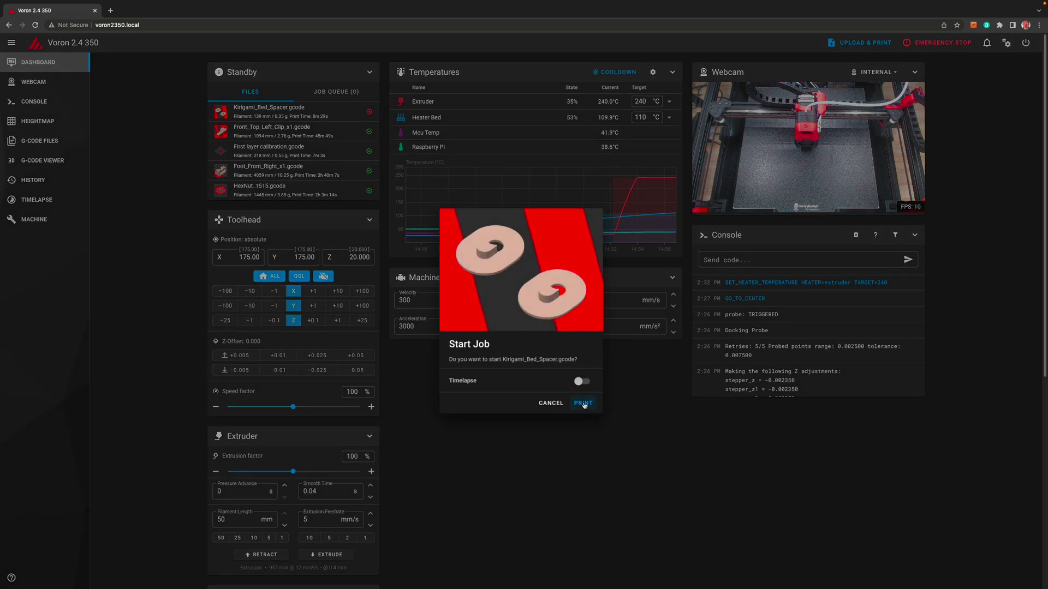
left_click(582, 403)
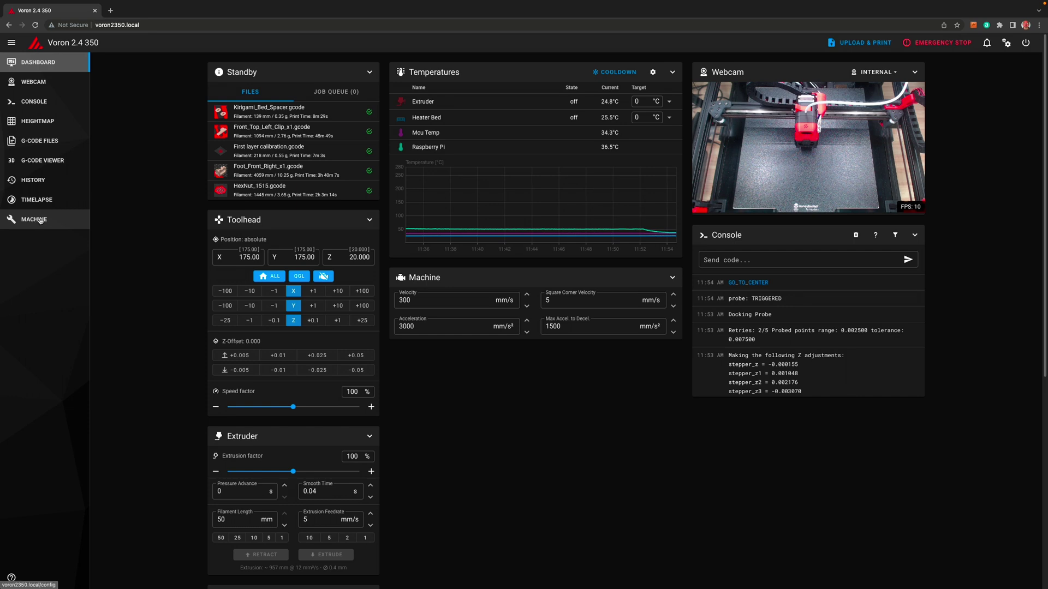
Create an empty Voron_Purge.cfg among the config files and open it in the editor
left_click(40, 220)
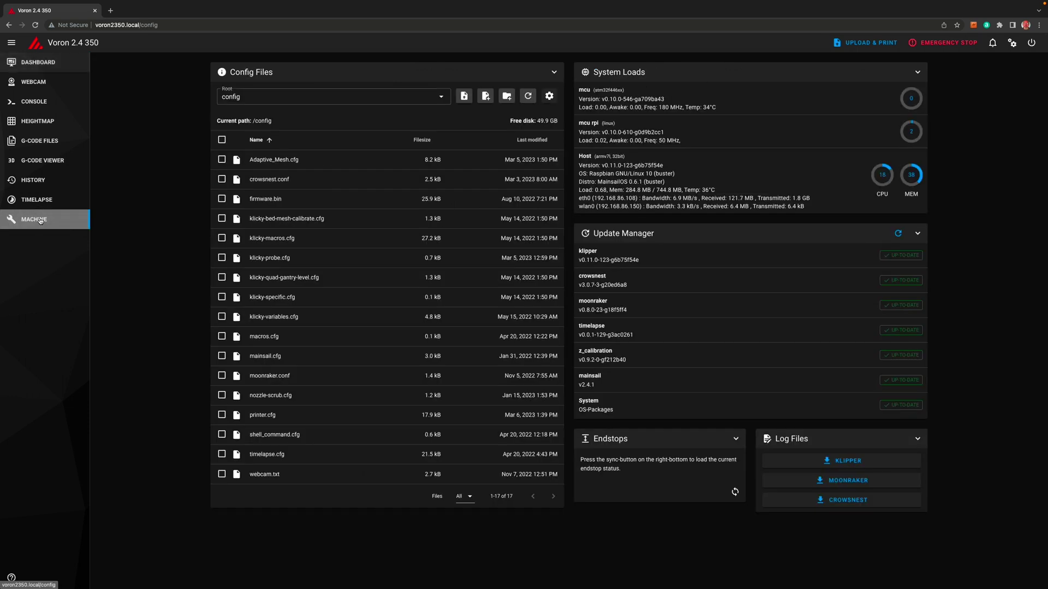
left_click(485, 96)
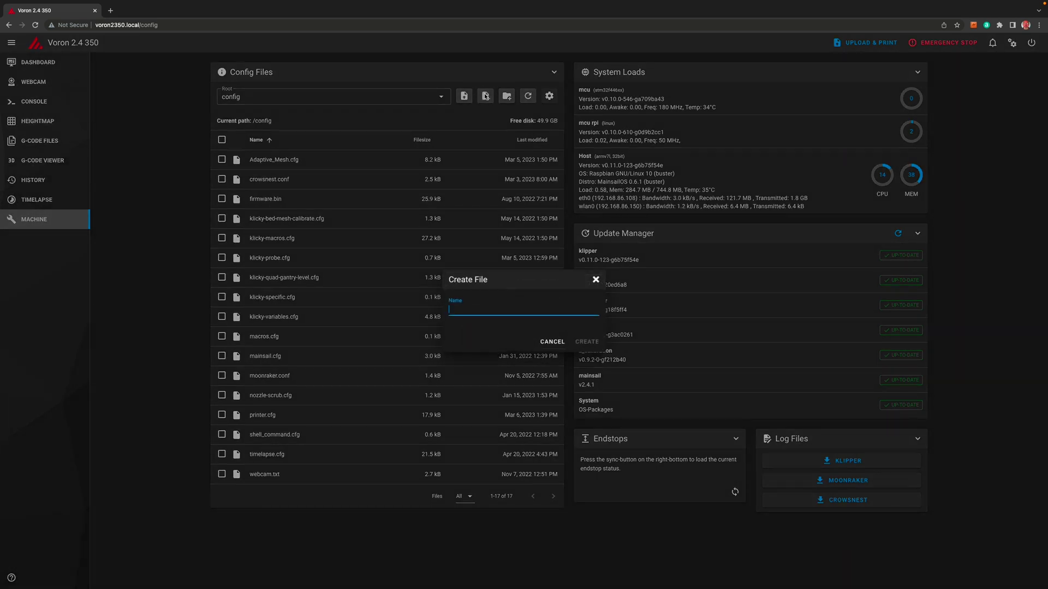
right_click(454, 309)
left_click(473, 371)
left_click(587, 342)
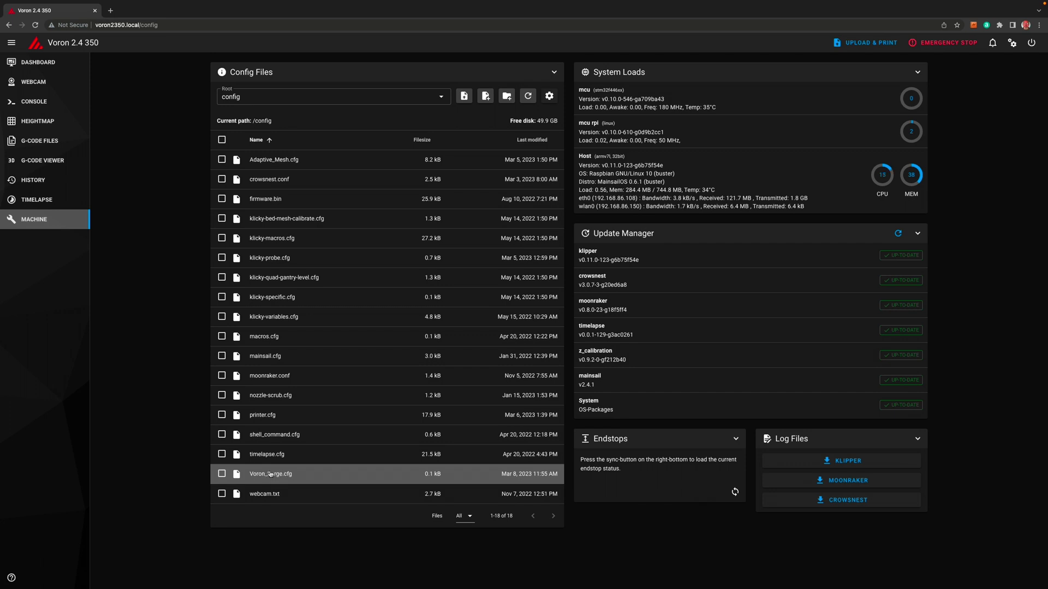
left_click(269, 475)
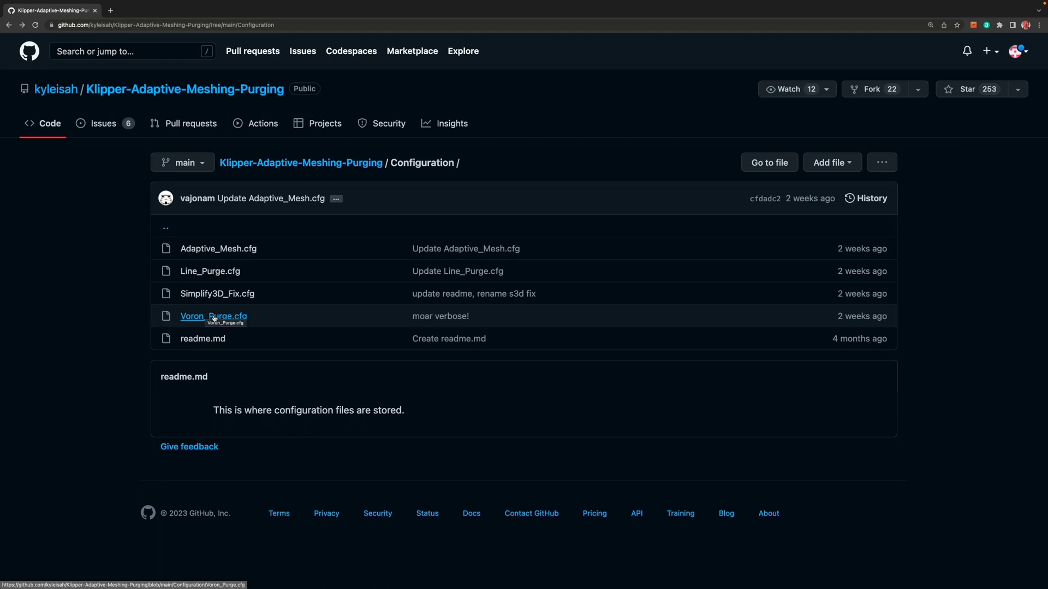
Open Voron_Purge.cfg on GitHub as raw text and copy its full contents
left_click(214, 318)
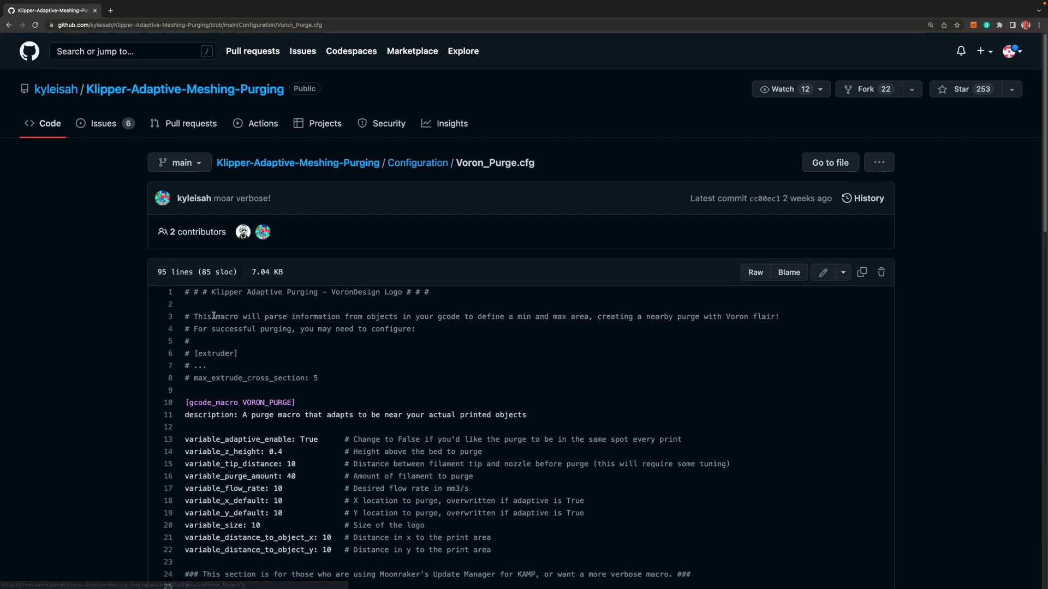
left_click(753, 274)
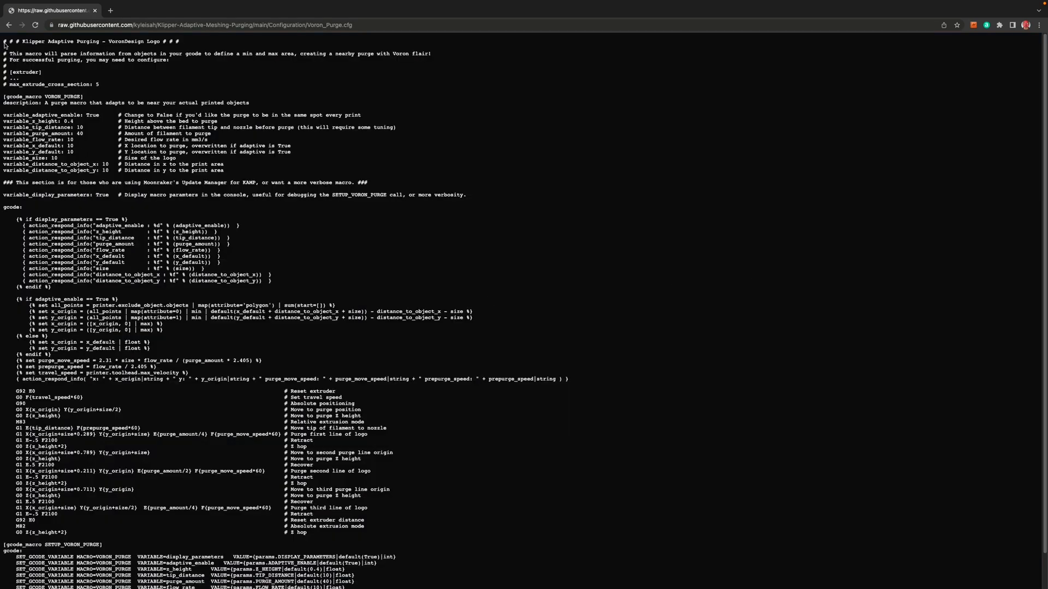
left_click_drag(3, 39, 441, 586)
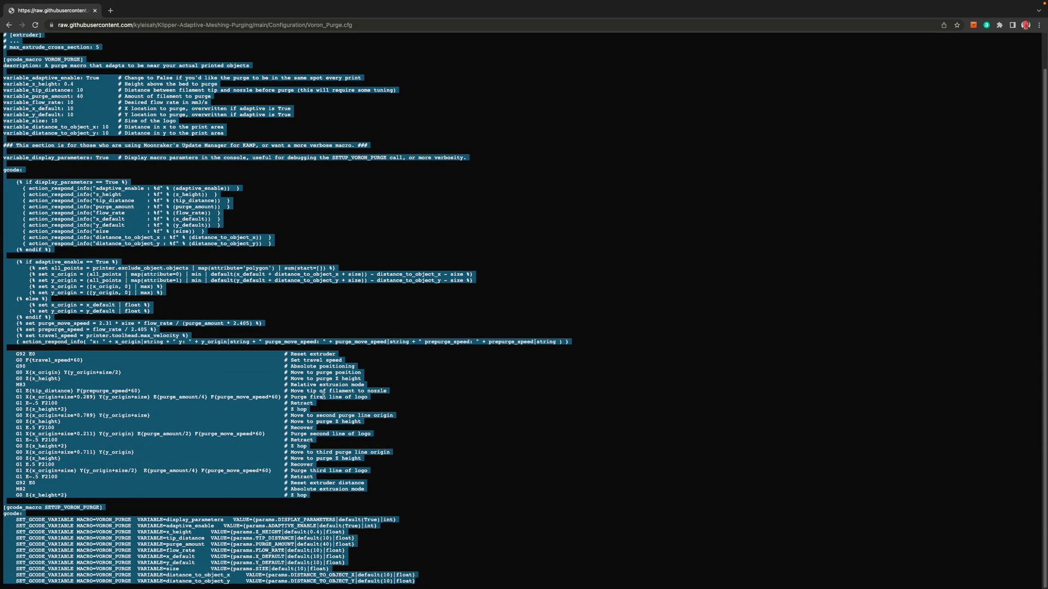
right_click(173, 385)
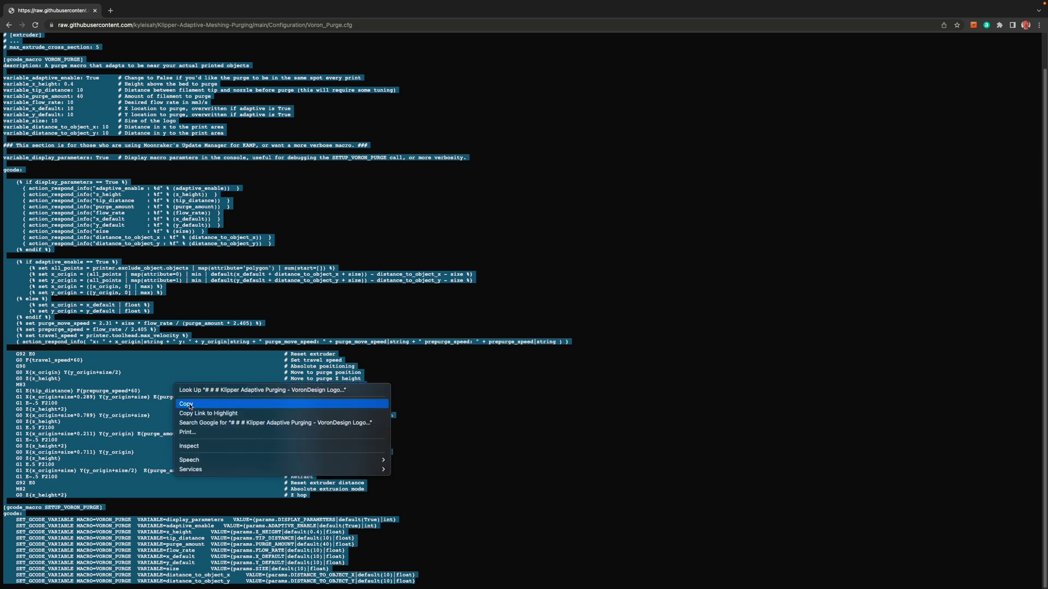
left_click(190, 407)
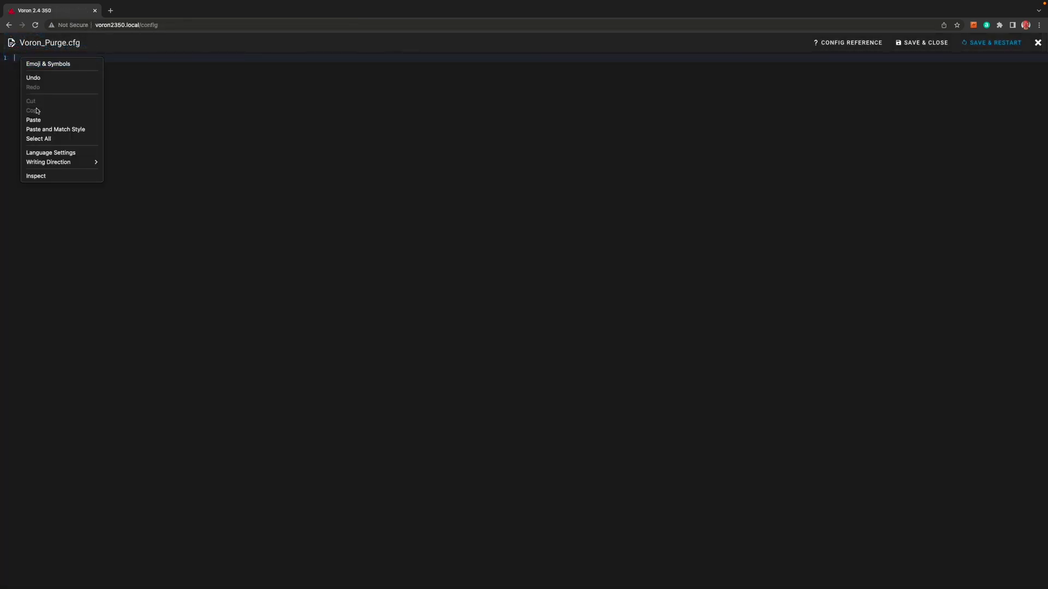
Paste the purge macros into Voron_Purge.cfg, add a trailing empty line, then save and restart
left_click(39, 121)
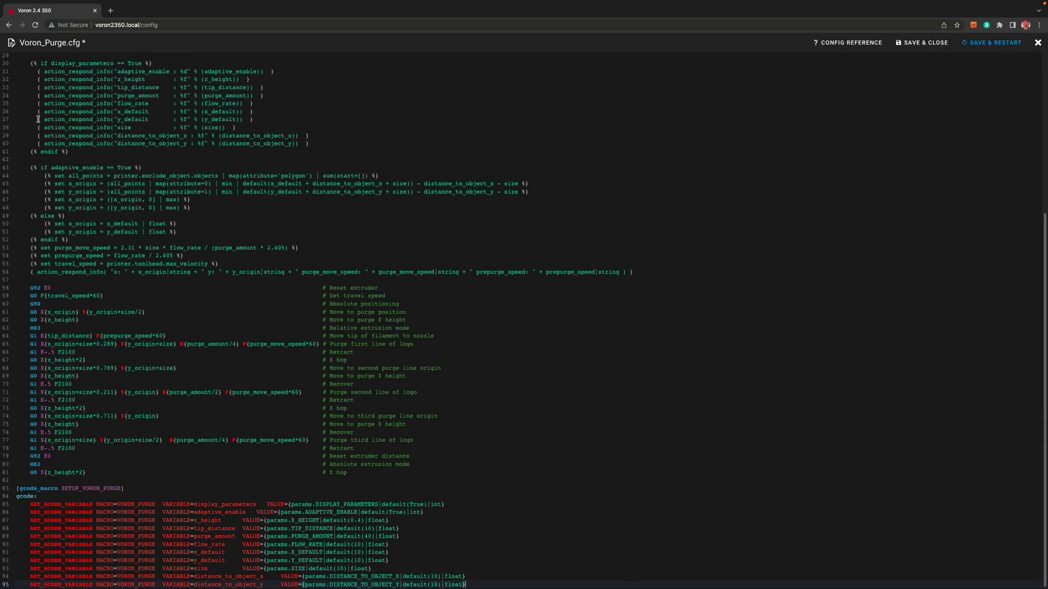
scroll(42, 118, "up", 5)
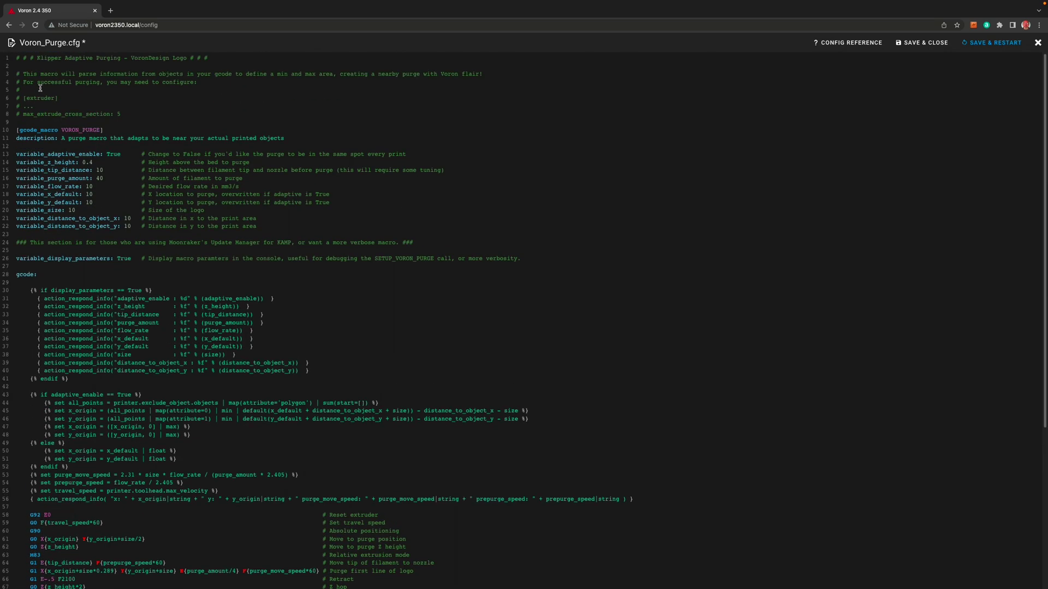
scroll(102, 137, "down", 4)
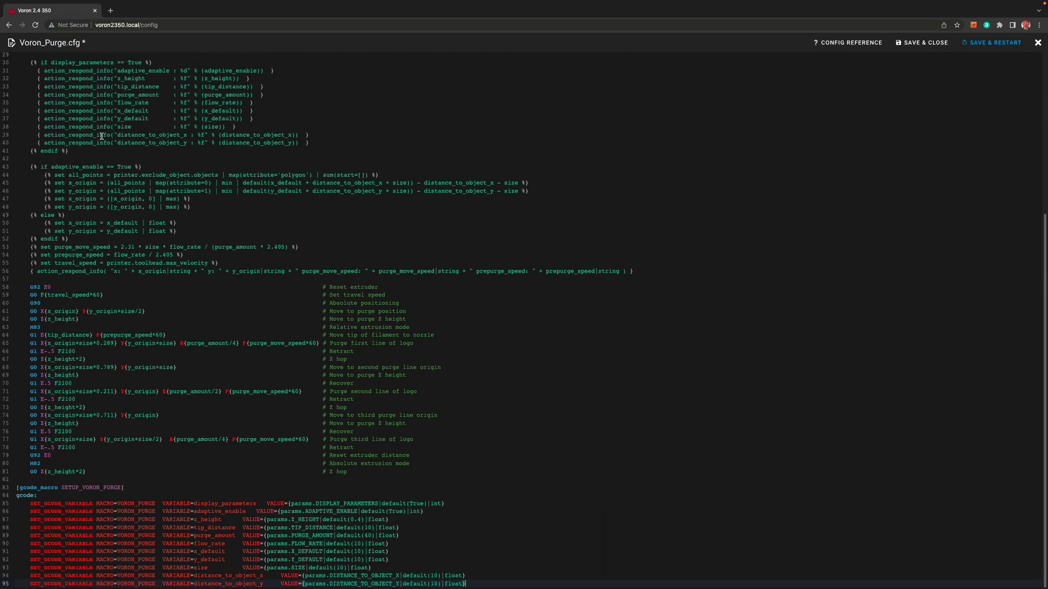
left_click(472, 584)
key("Return")
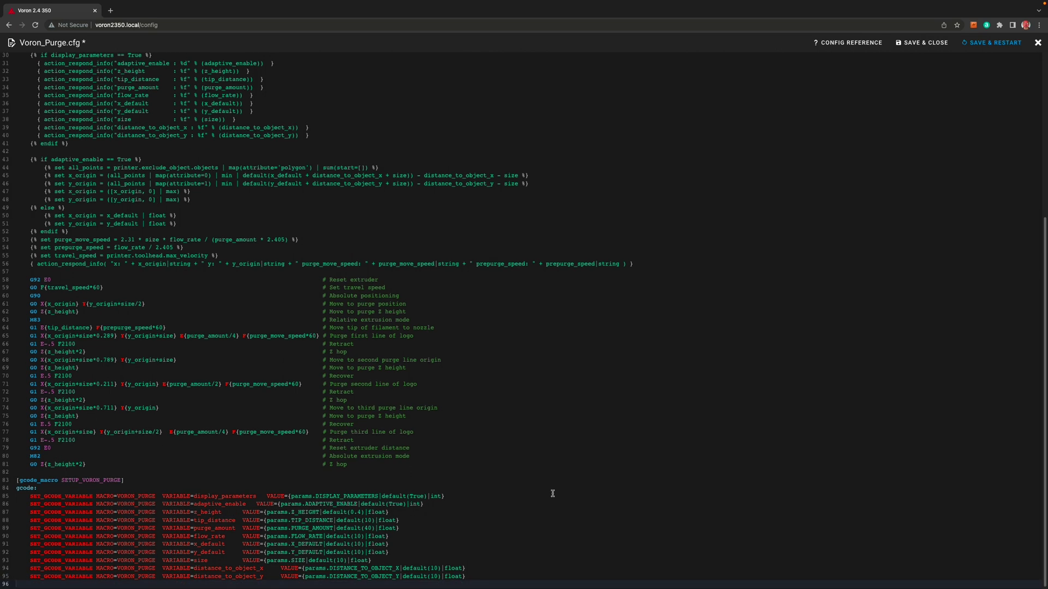
left_click(992, 44)
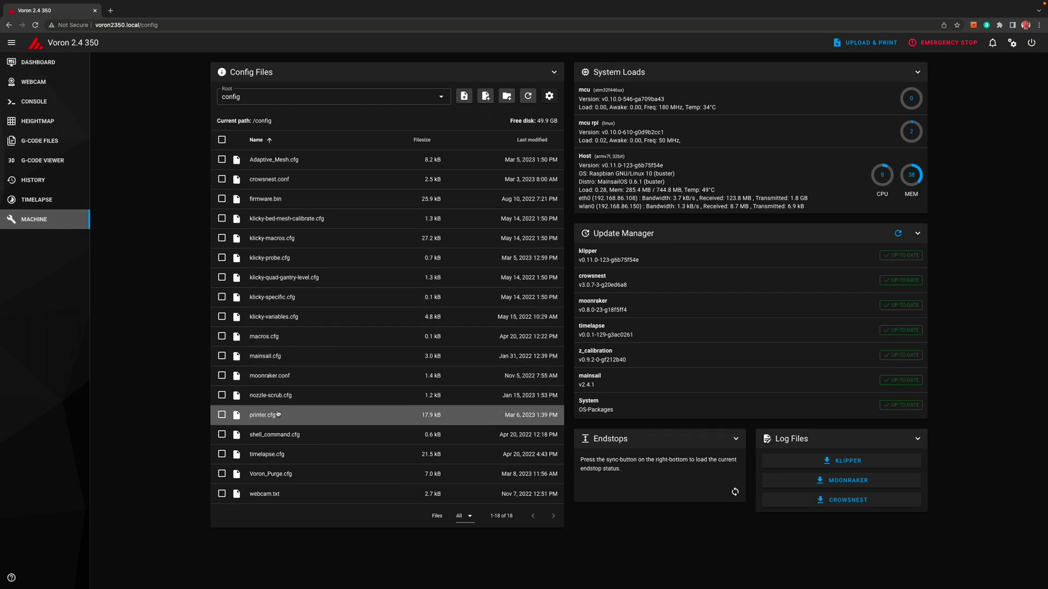
Add [include Voron_Purge.cfg] below the Adaptive_Mesh.cfg include in printer.cfg and save it
left_click(263, 416)
scroll(259, 411, "down", 3)
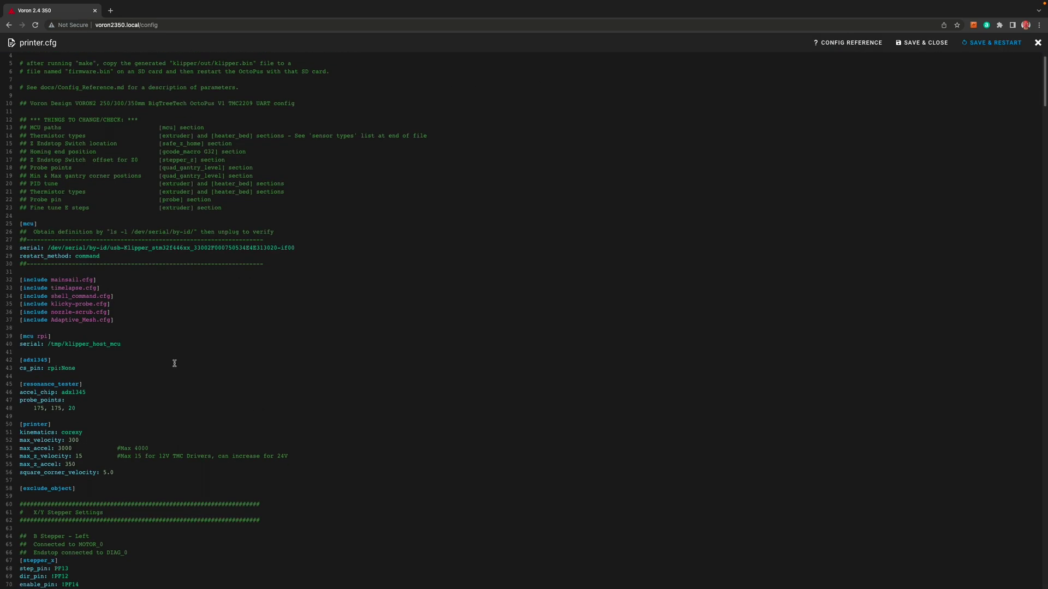
left_click(122, 320)
key("Return")
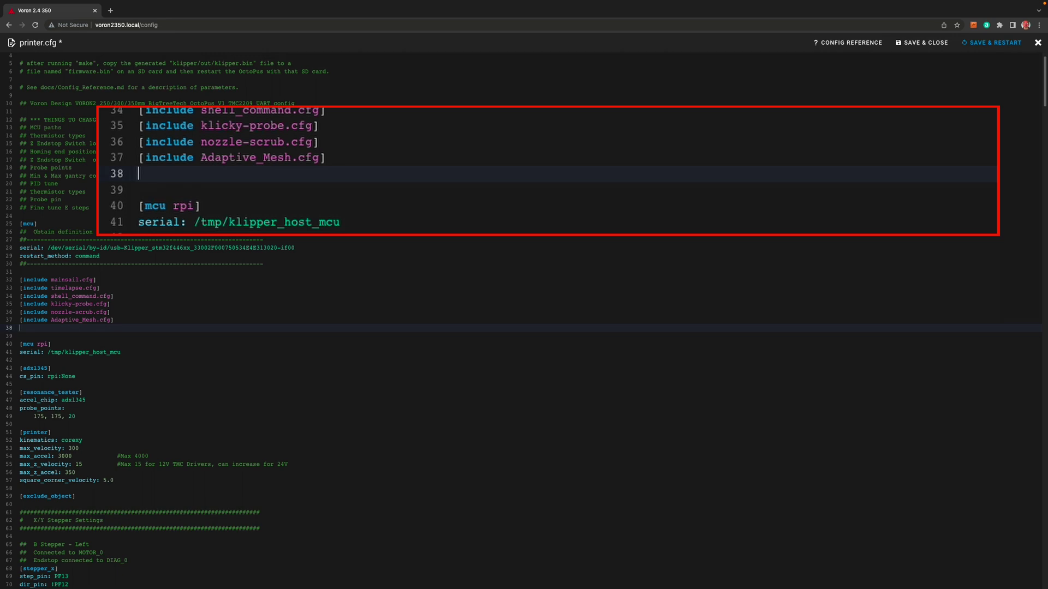
type("[include")
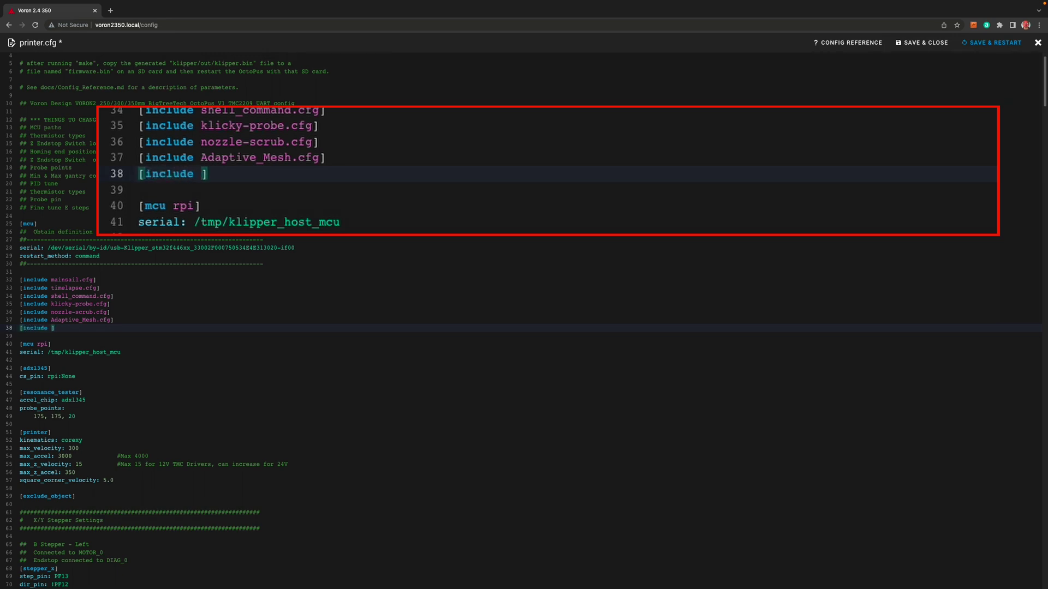
key("ctrl+v")
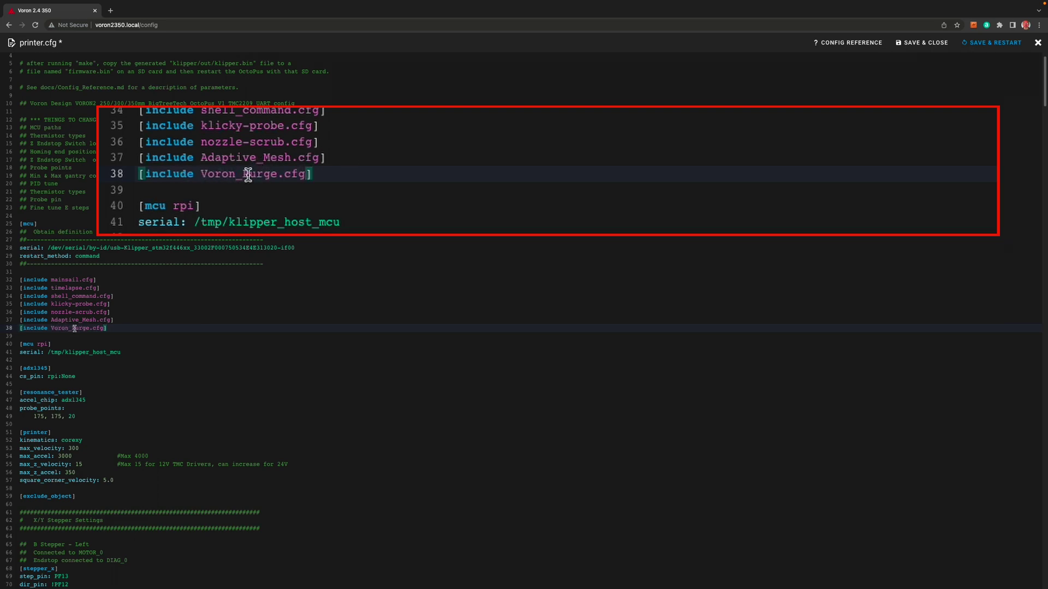
key("ctrl+s")
scroll(117, 290, "down", 15)
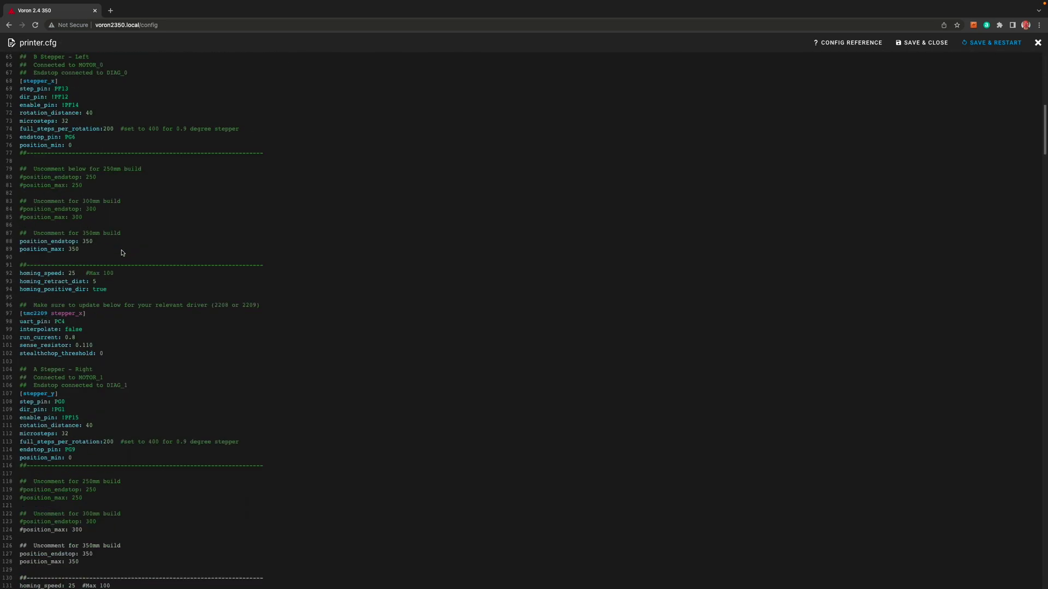
scroll(122, 253, "down", 20)
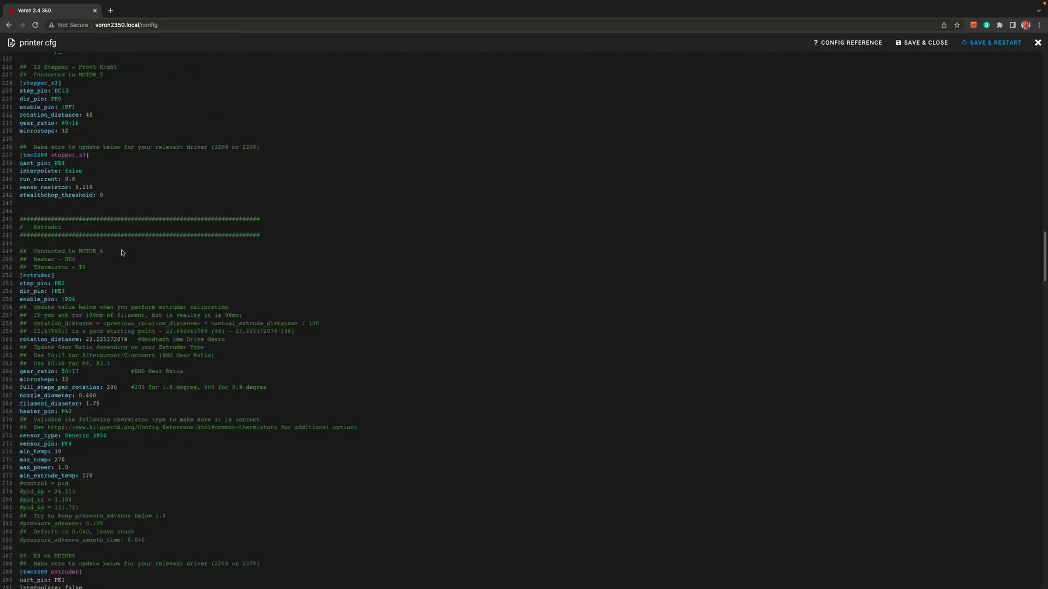
scroll(122, 253, "down", 12)
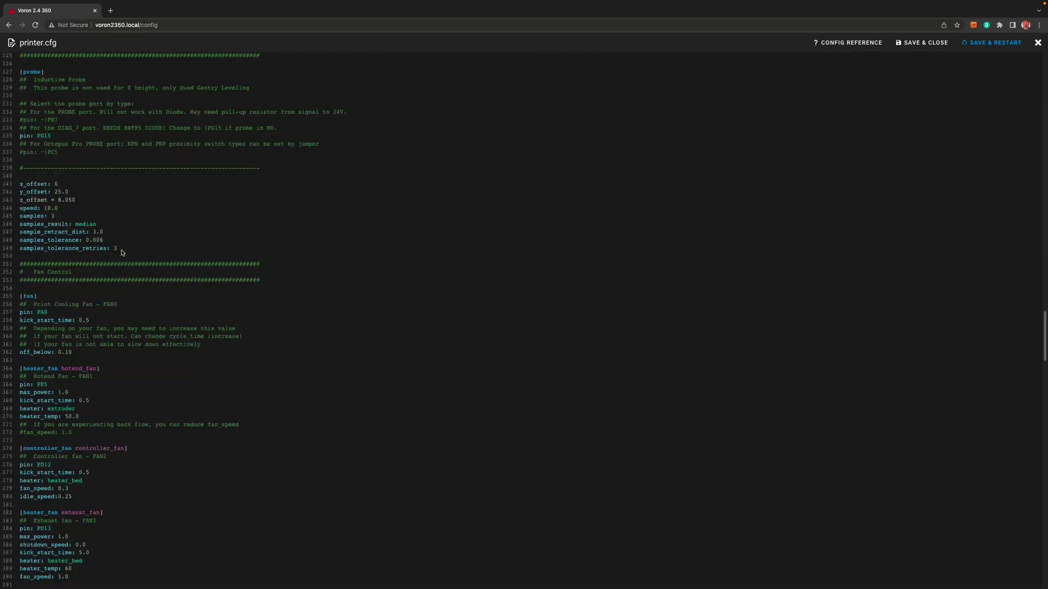
Insert VORON_PURGE after BED_MESH_CALIBRATE in PRINT_START, then save and restart Klipper
scroll(122, 253, "down", 13)
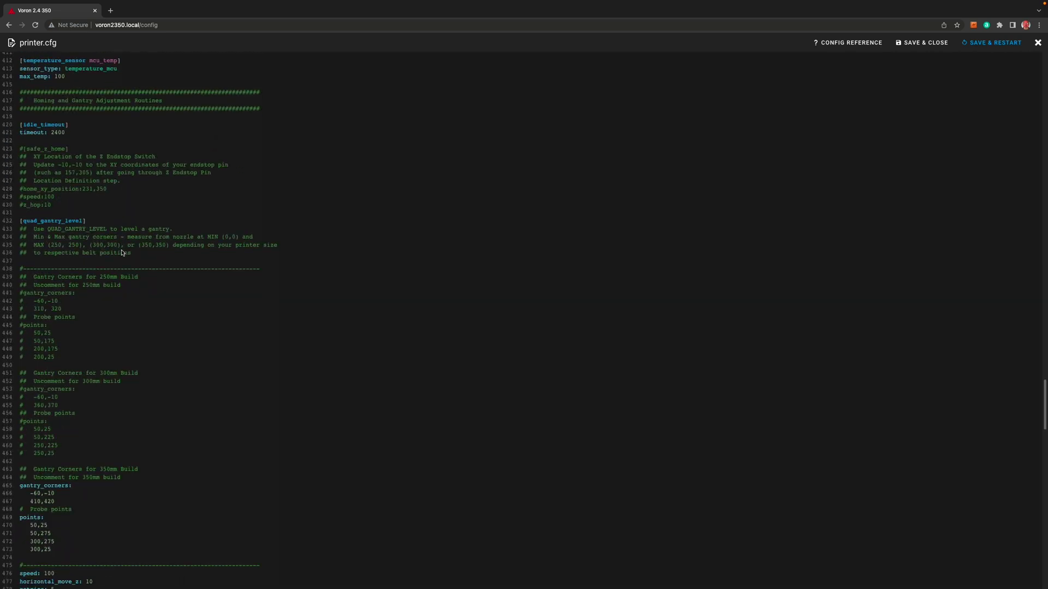
scroll(122, 252, "down", 12)
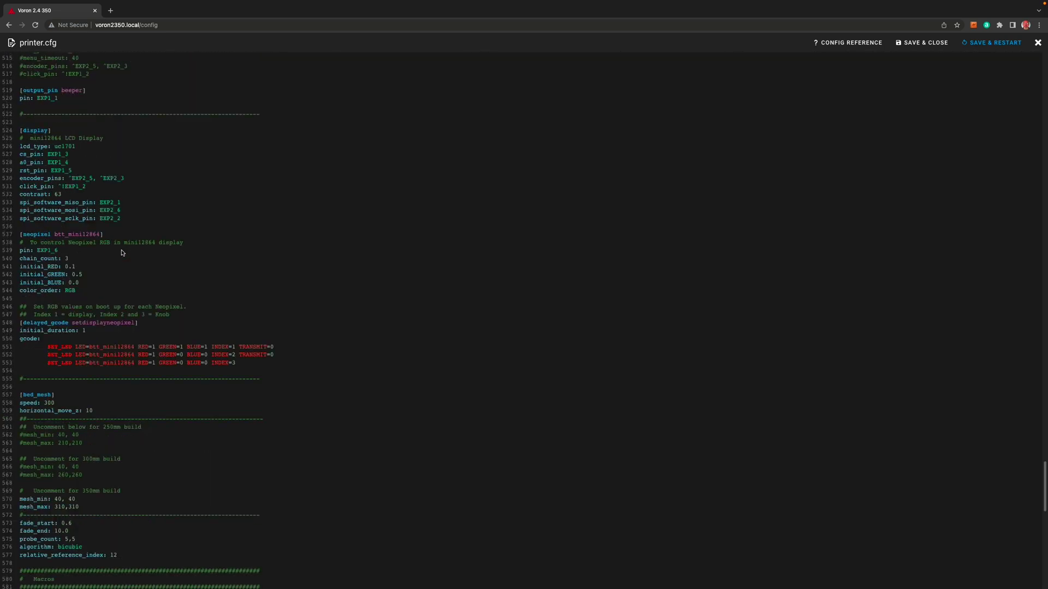
scroll(122, 253, "down", 6)
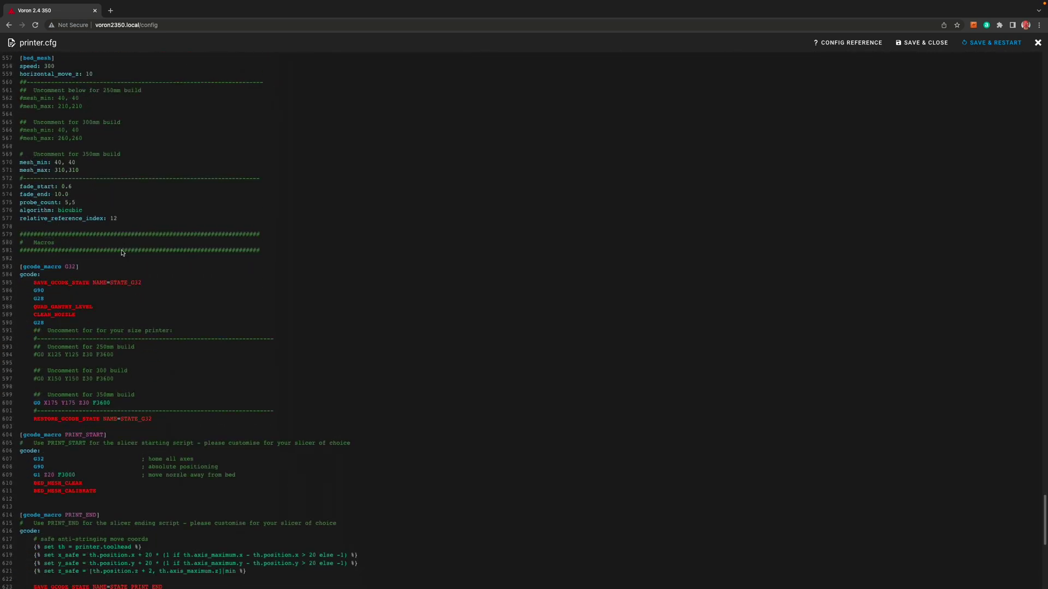
scroll(123, 252, "down", 3)
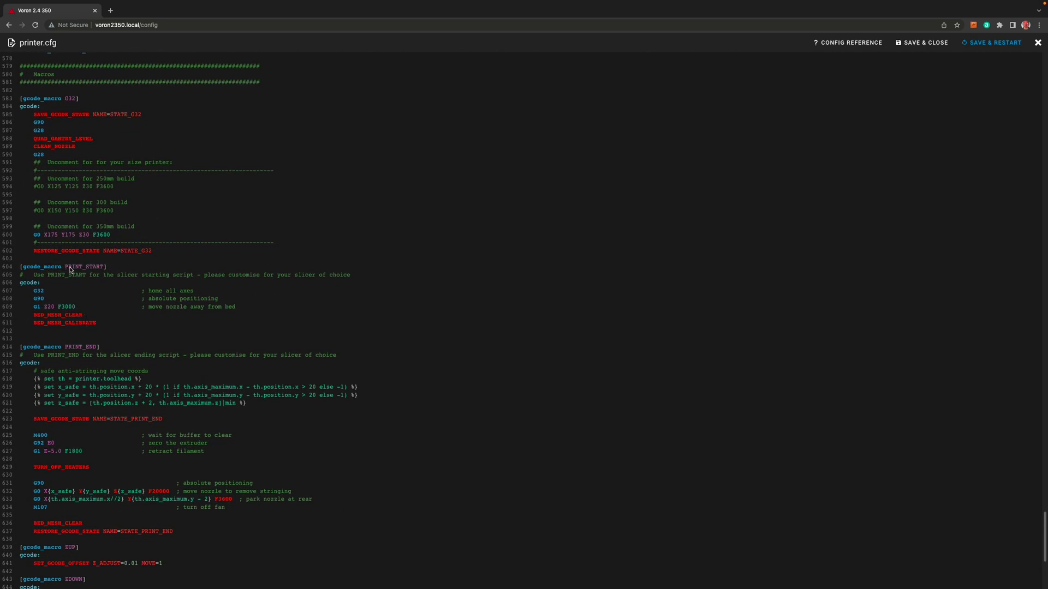
left_click(44, 333)
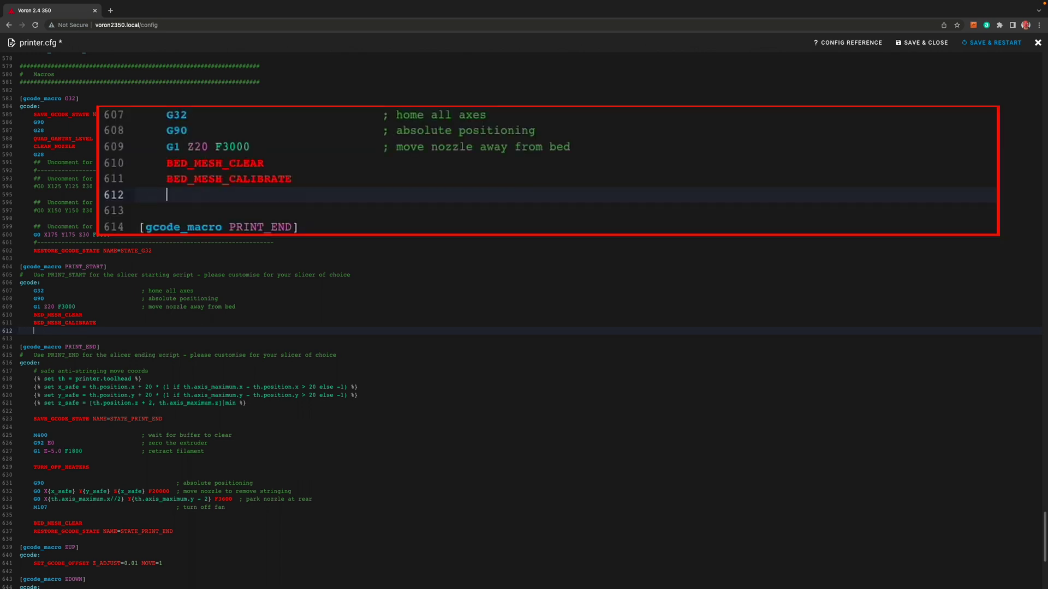
type("VORON_PURGE")
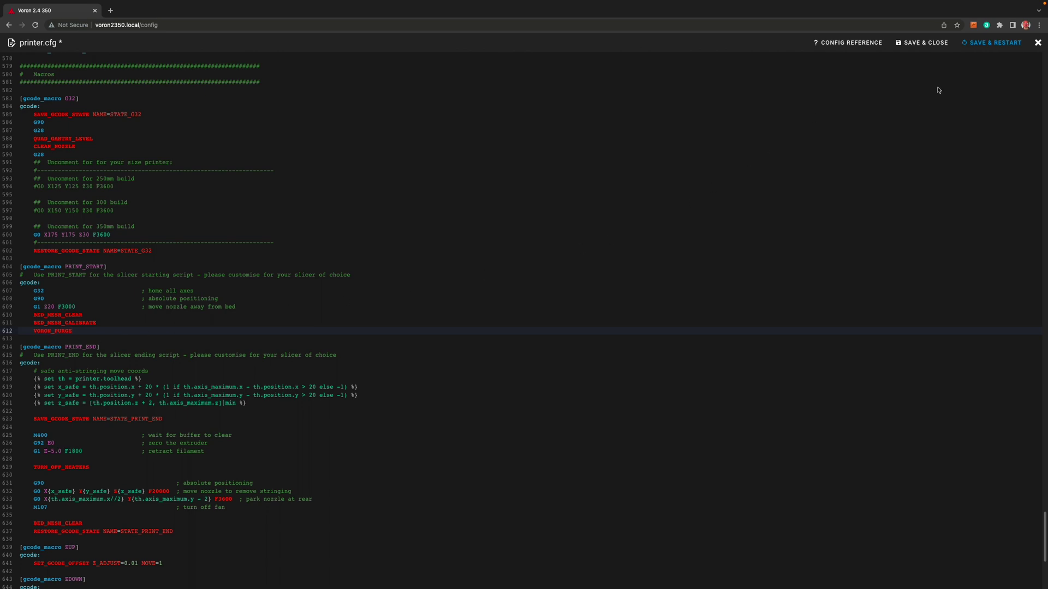
left_click(989, 44)
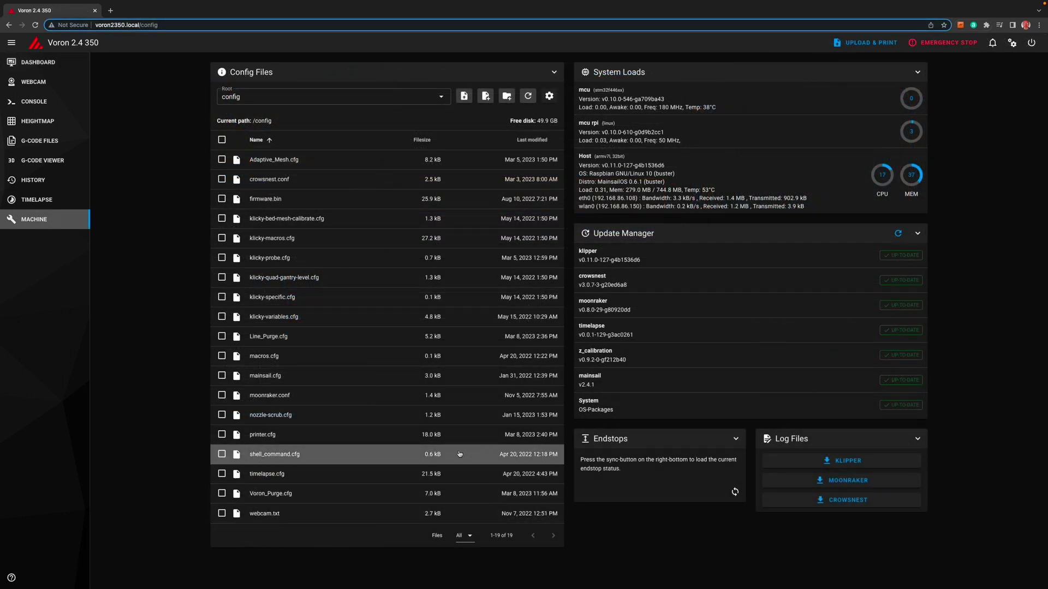
Reopen printer.cfg and go to max_extrude_cross_section: 5 at line 287 in [extruder]
left_click(262, 436)
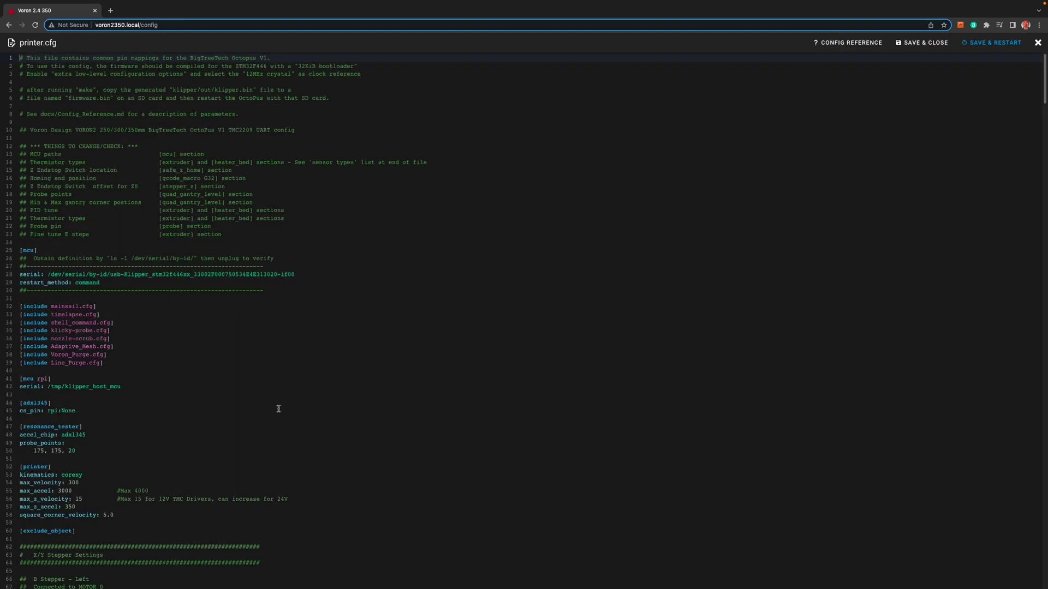
scroll(279, 409, "down", 10)
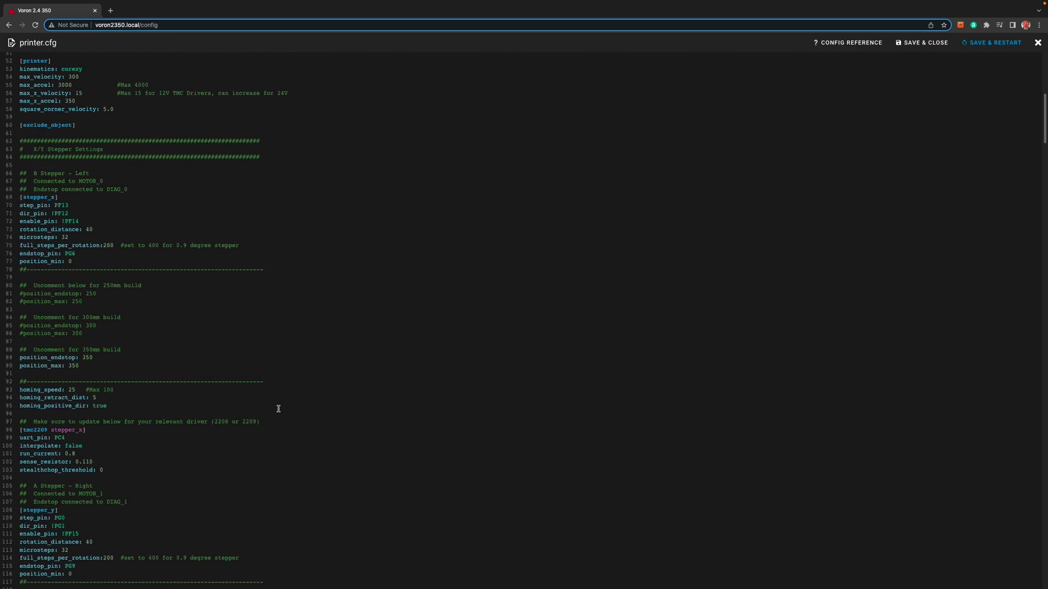
scroll(278, 409, "down", 15)
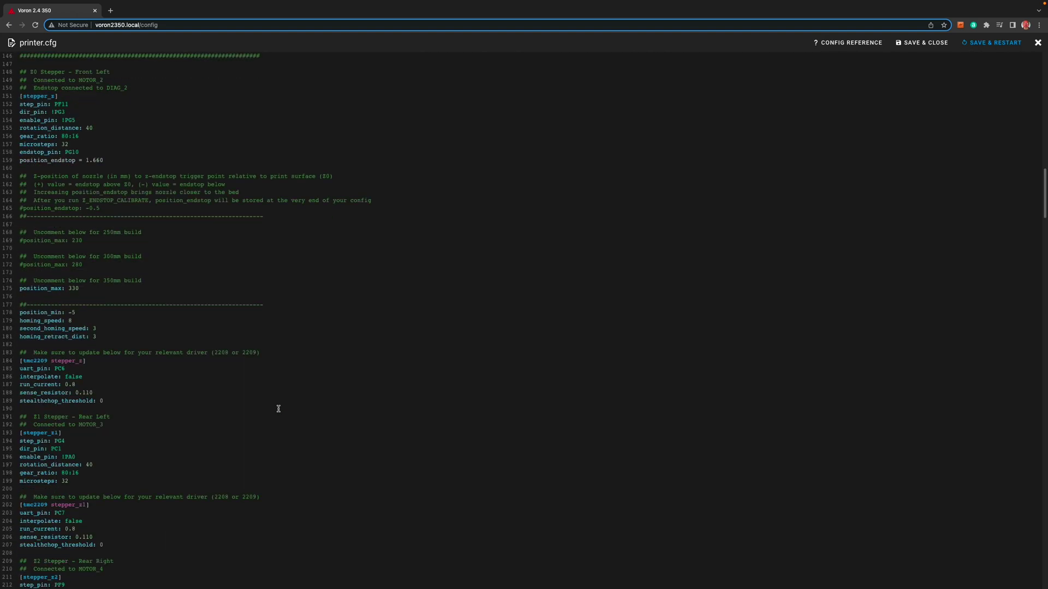
scroll(279, 409, "down", 14)
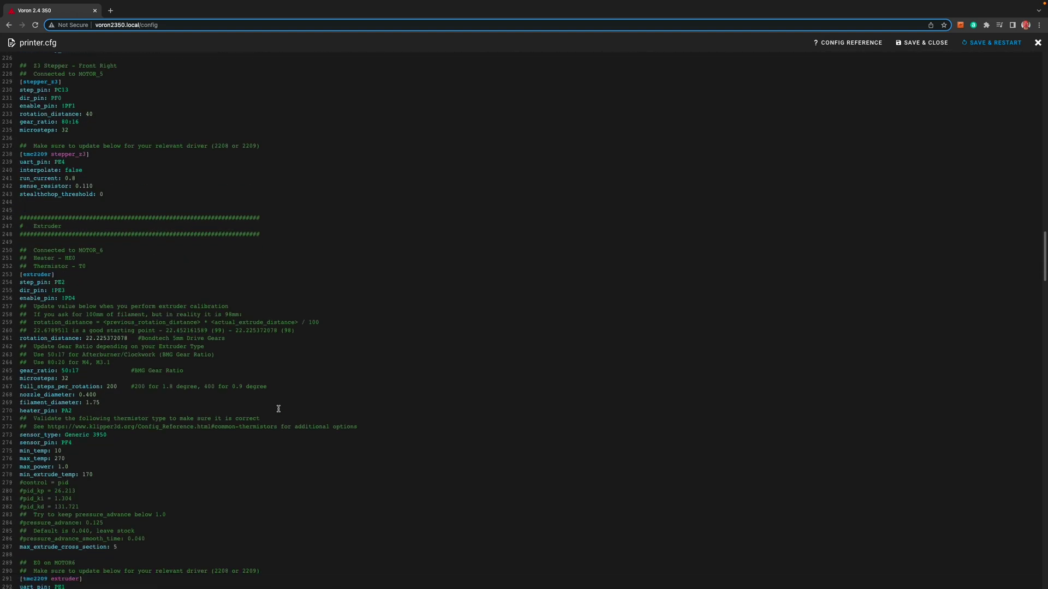
scroll(278, 408, "down", 2)
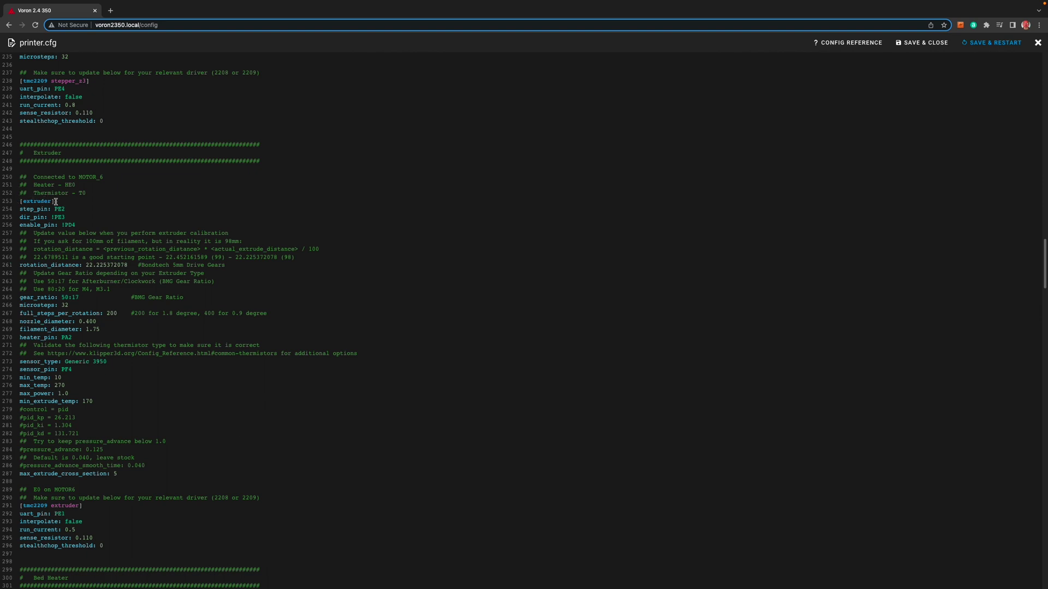
scroll(82, 447, "down", 3)
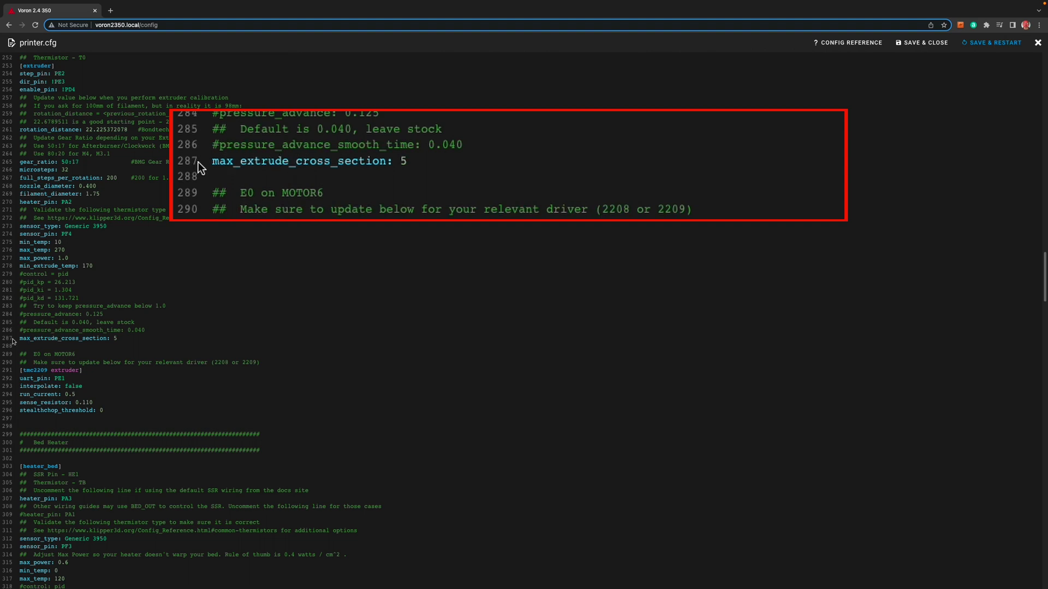
left_click(118, 339)
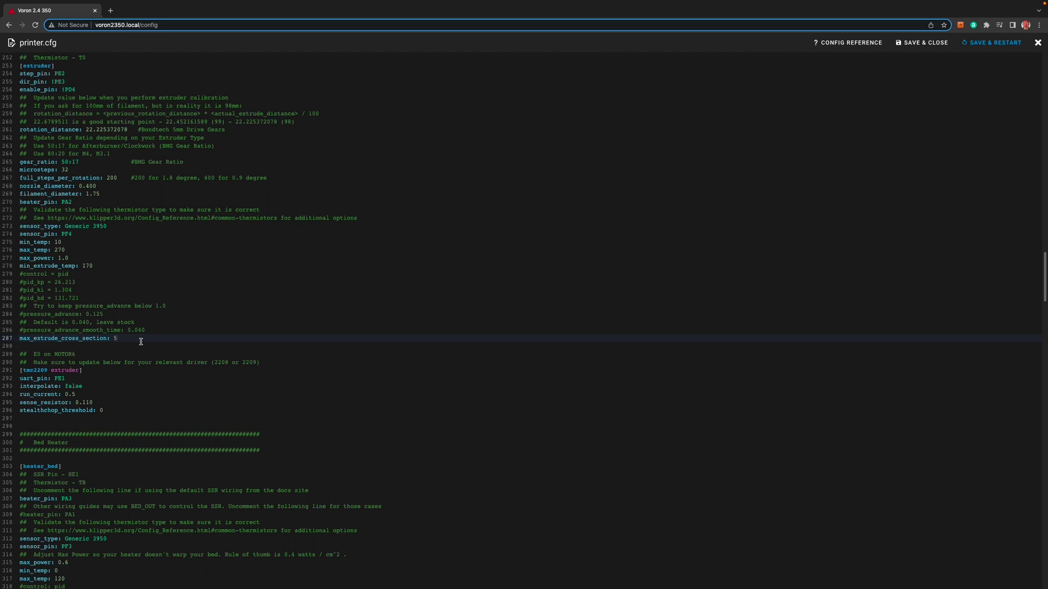
Return to the Dashboard and start printing Kirigami_Bed_Spacer.gcode
key("super+Left")
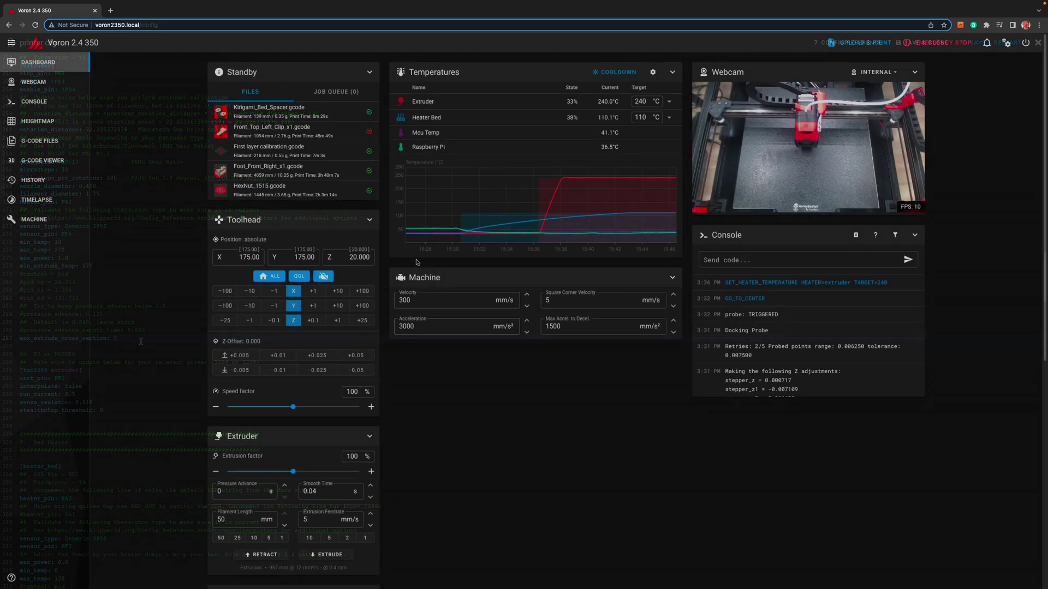
left_click(309, 115)
left_click(582, 405)
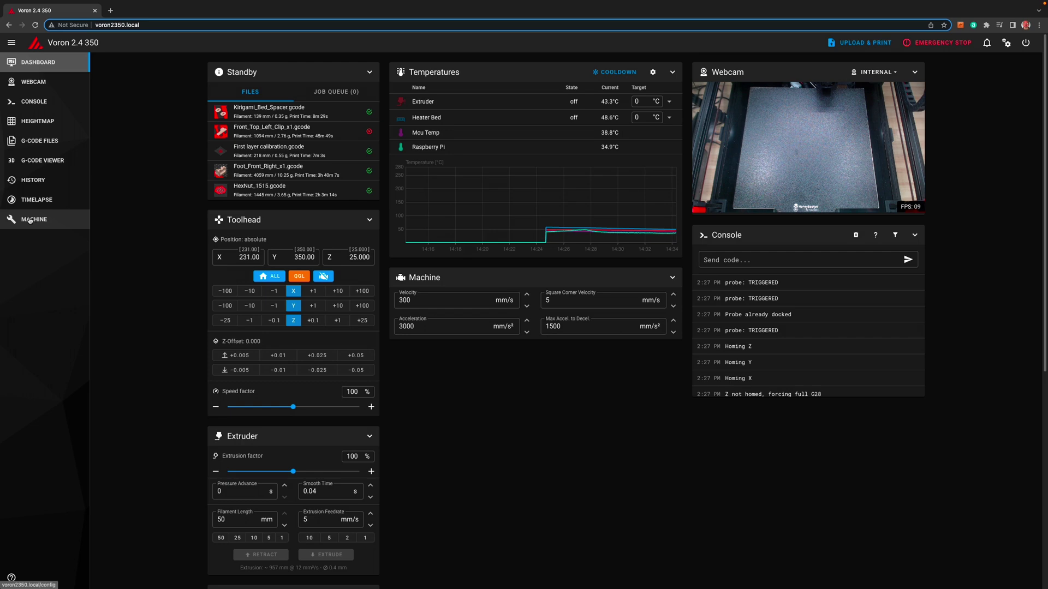
Create an empty Line_Purge.cfg in the Machine page's config folder
left_click(49, 220)
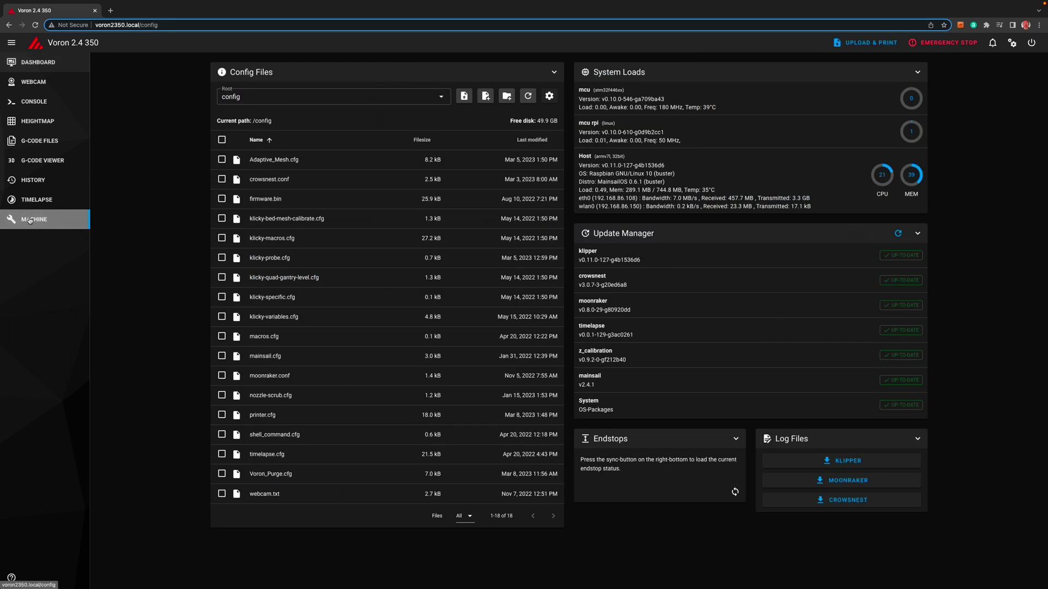
left_click(486, 97)
right_click(454, 310)
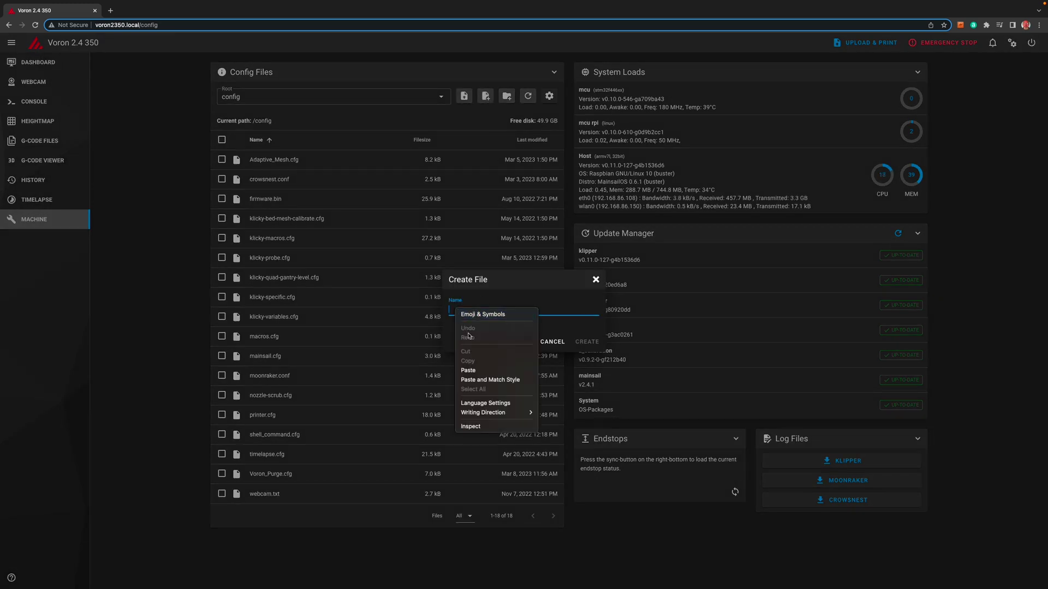
left_click(469, 371)
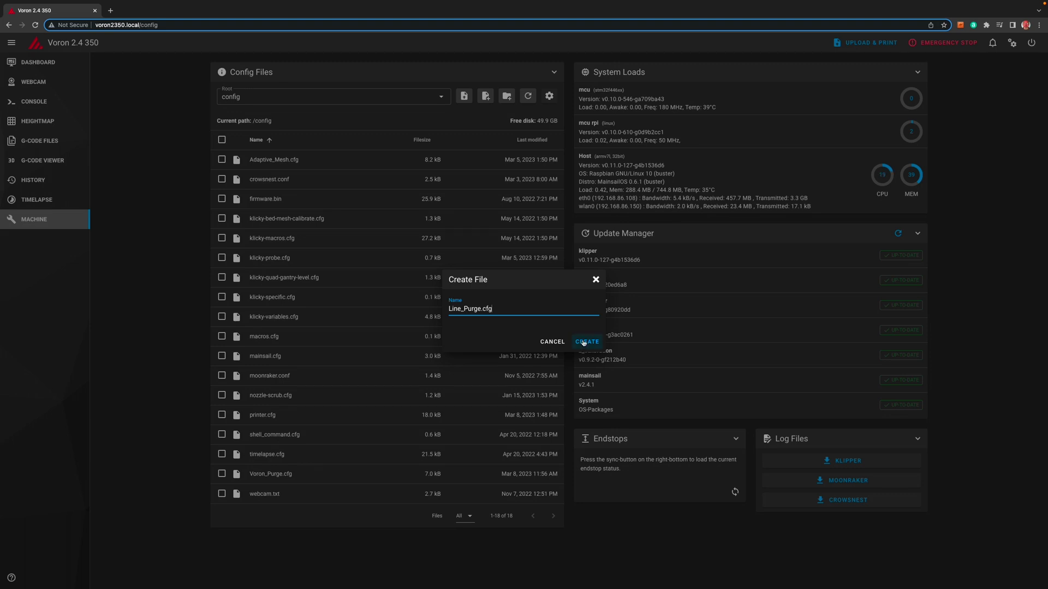
left_click(584, 342)
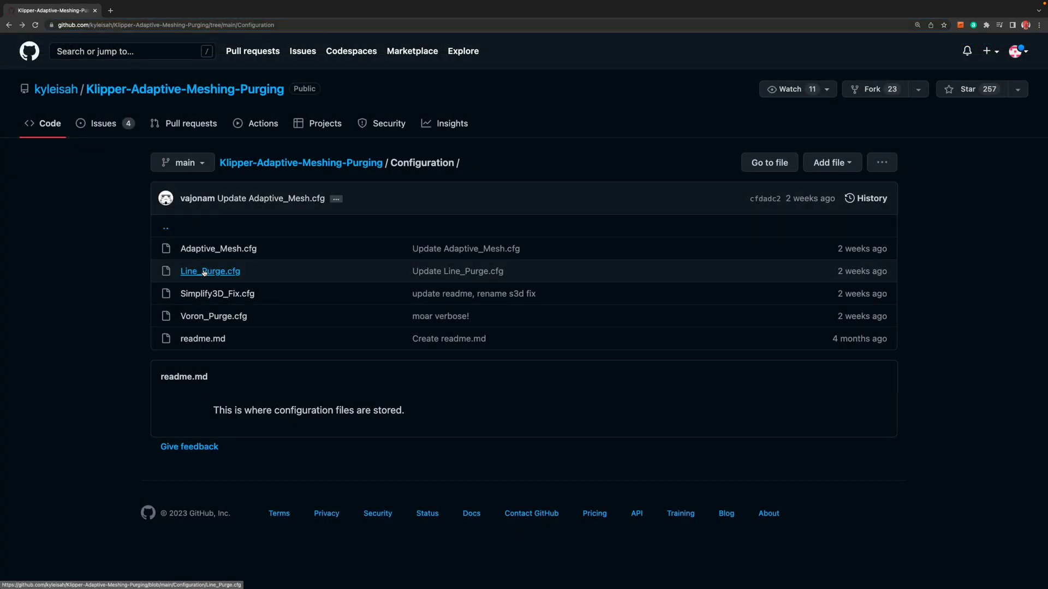
Copy the full raw text of Configuration/Line_Purge.cfg from the GitHub repository
left_click(204, 272)
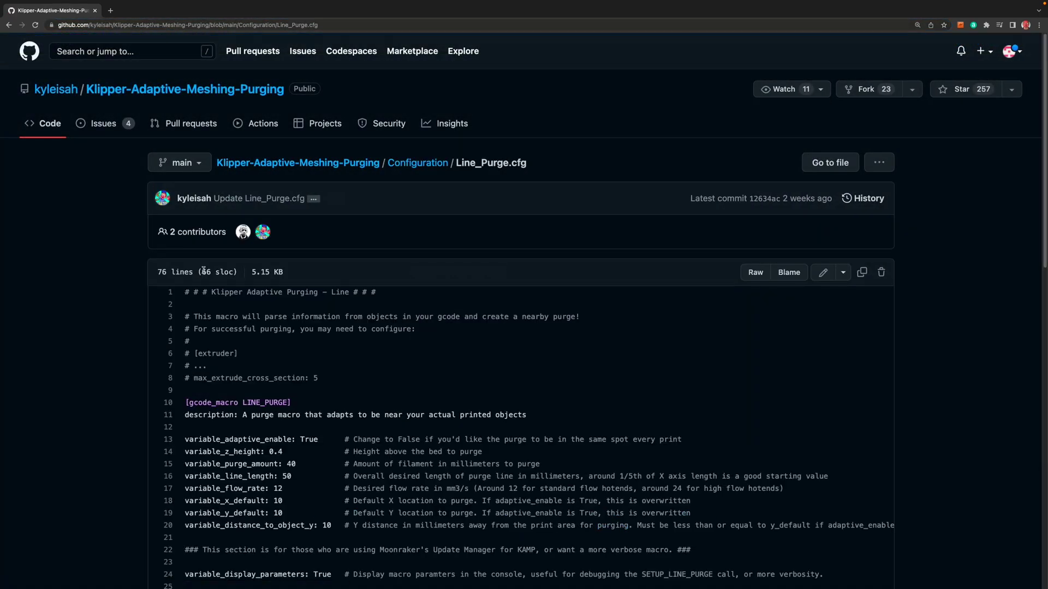
left_click(755, 273)
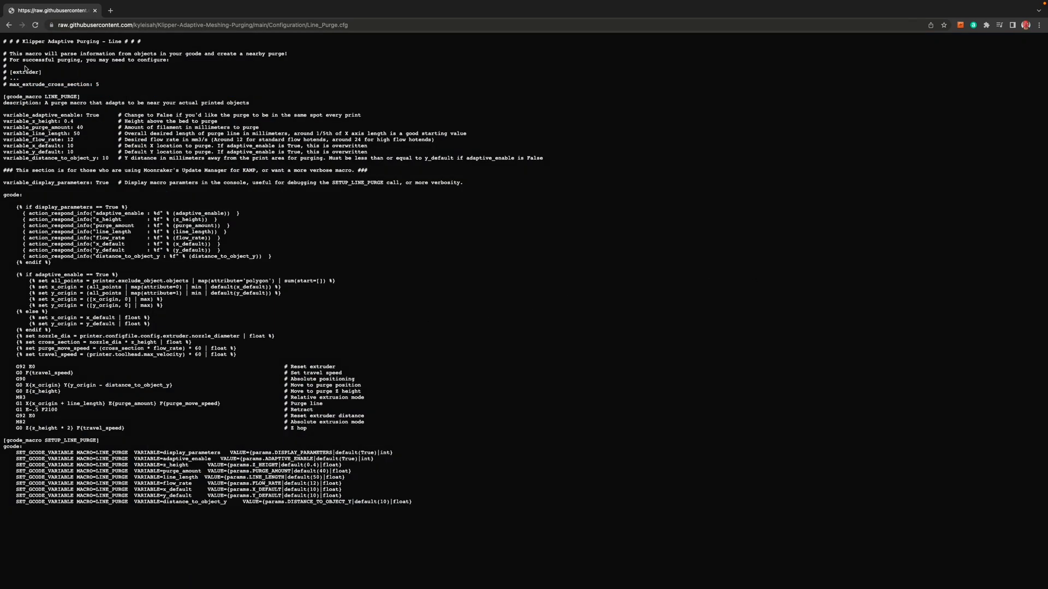
left_click_drag(4, 39, 410, 509)
key("super+c")
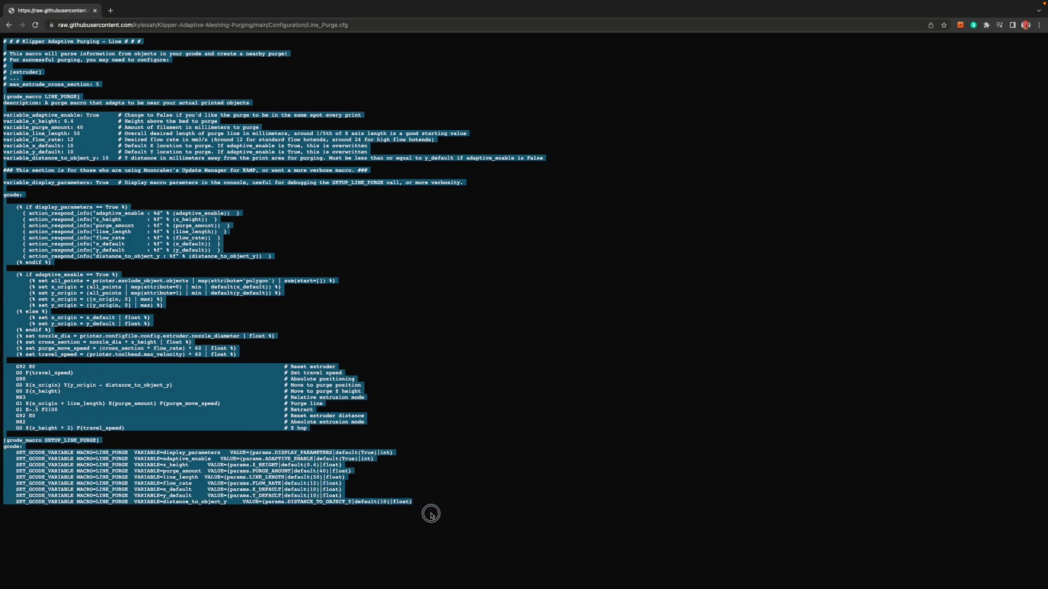
right_click(260, 408)
left_click(273, 424)
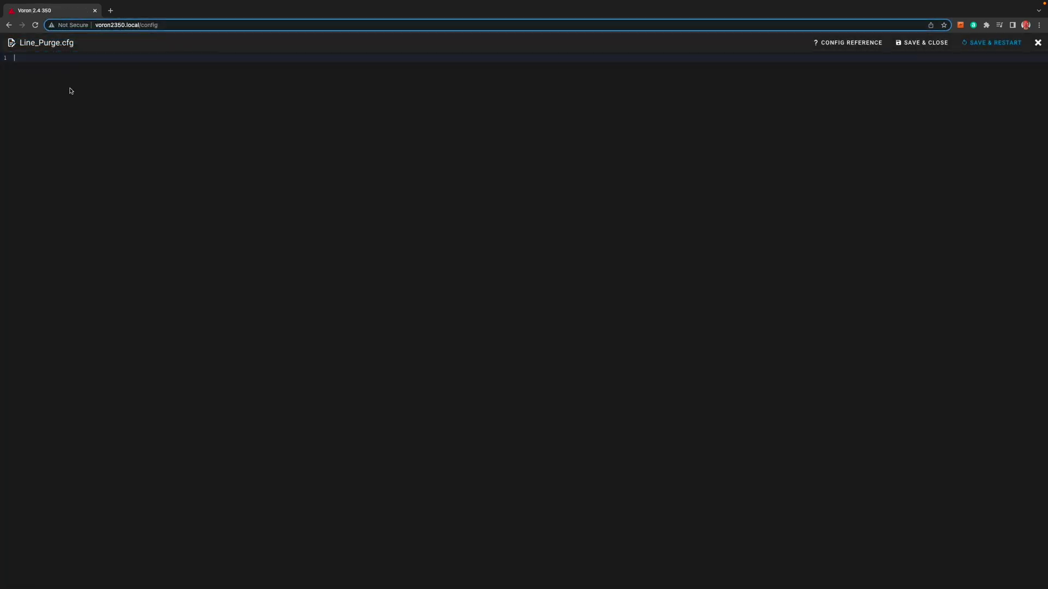
Paste the KAMP LINE_PURGE macro into Line_Purge.cfg, add a trailing newline, and save and restart
right_click(18, 60)
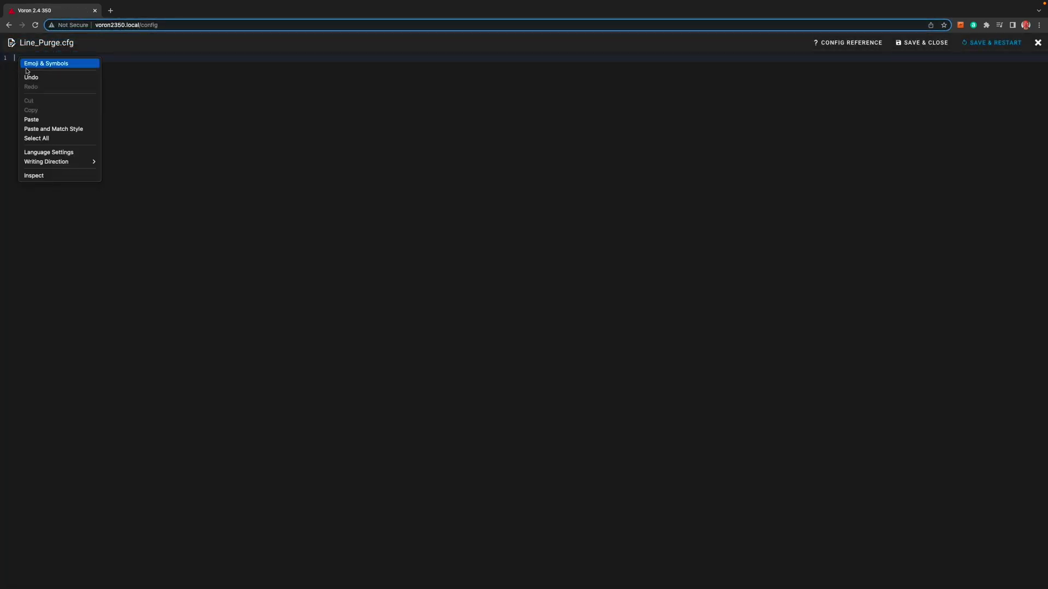
left_click(38, 120)
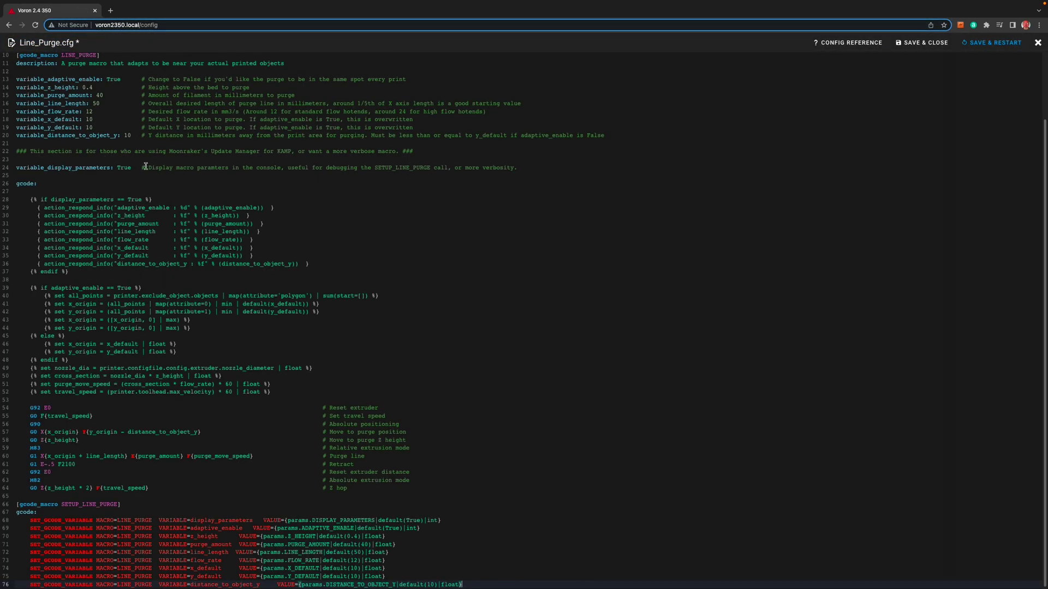
scroll(52, 94, "up", 3)
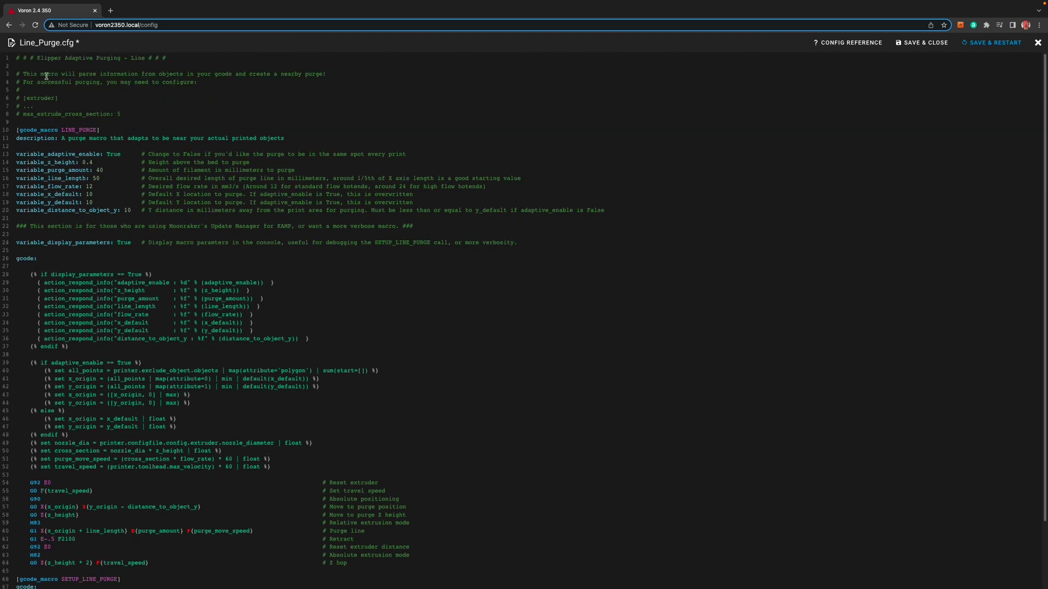
scroll(60, 98, "down", 3)
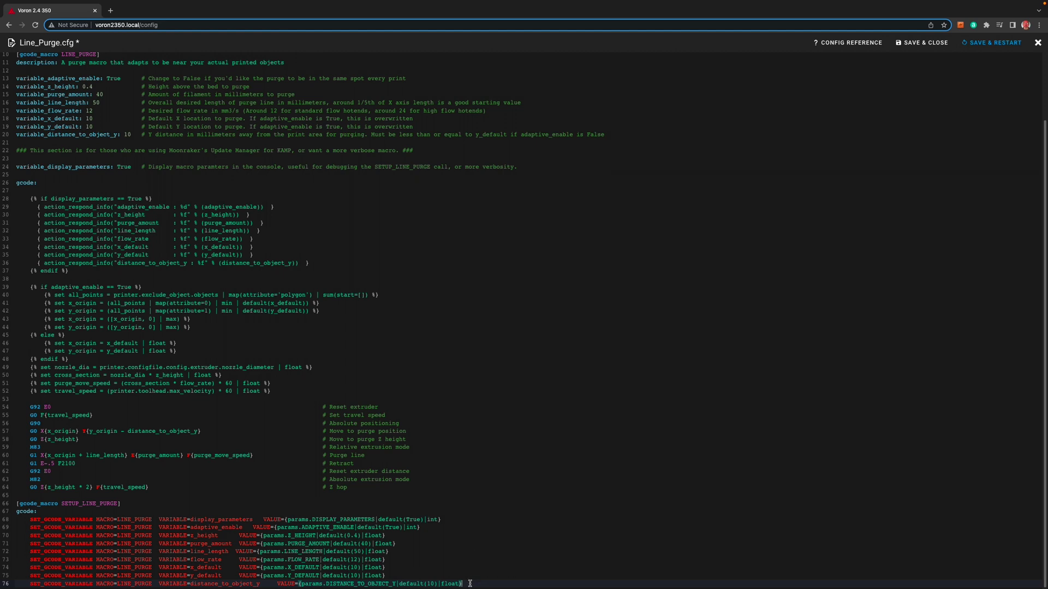
key("Return")
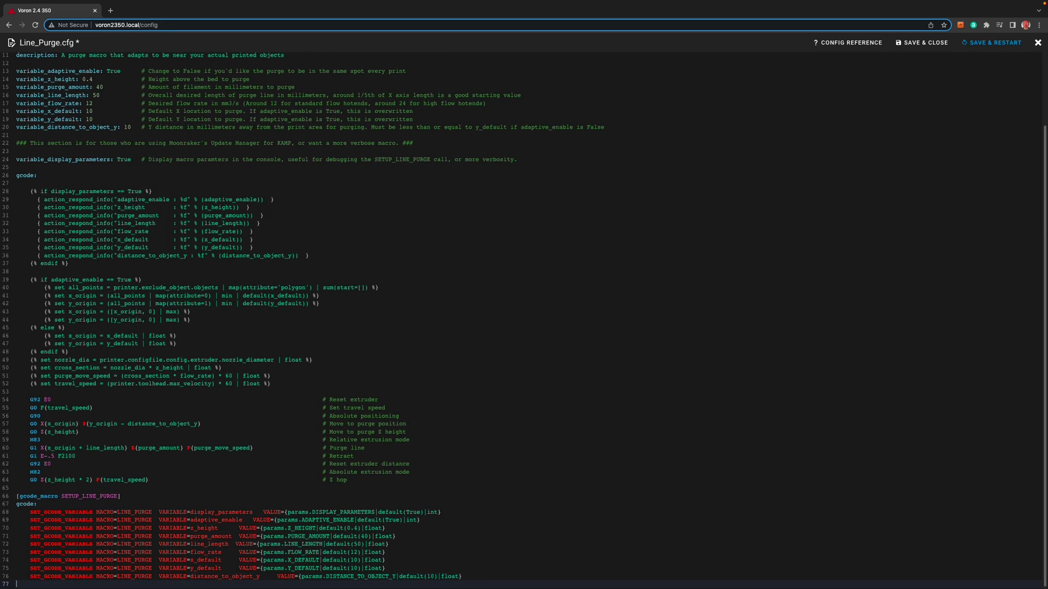
left_click(980, 44)
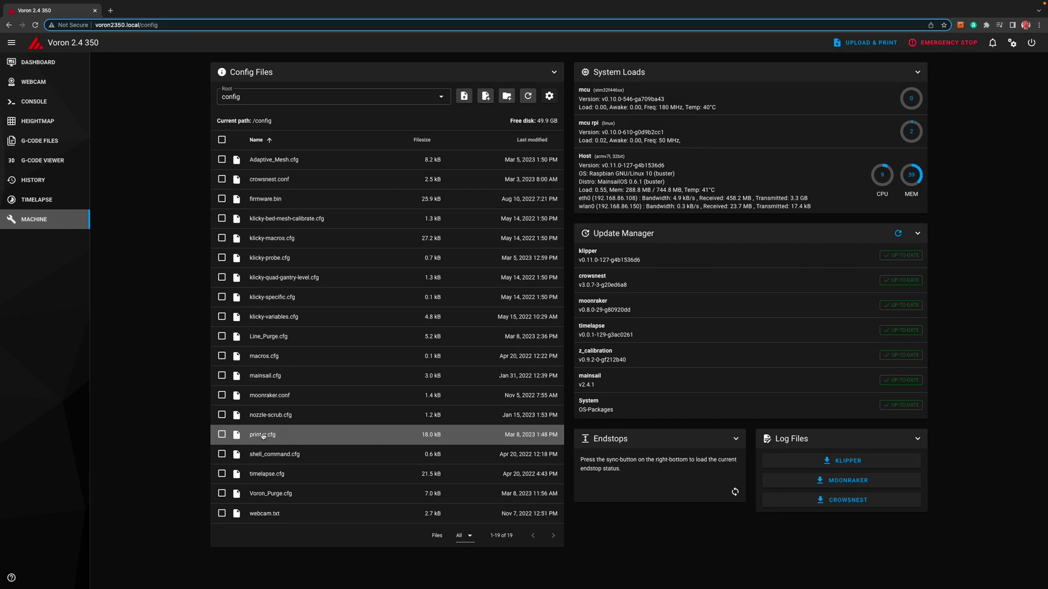
Add '[include Line_Purge.cfg]' at line 39 of printer.cfg, below the Voron_Purge.cfg include
left_click(263, 435)
scroll(231, 380, "down", 1)
scroll(121, 347, "up", 1)
left_click(116, 354)
key("Return")
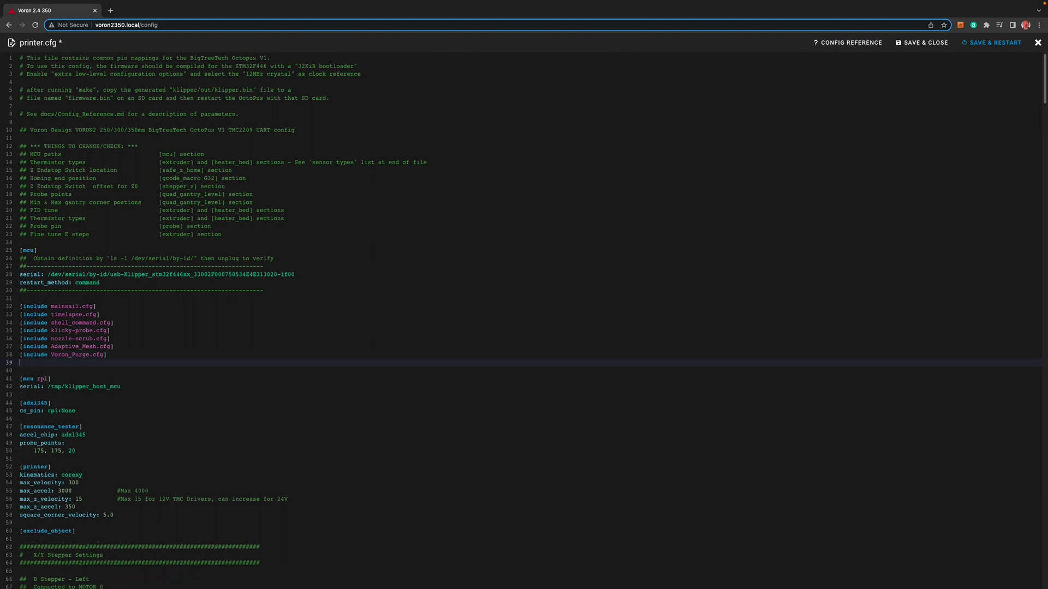
type("[include Line_Purge.cfg")
scroll(160, 345, "down", 20)
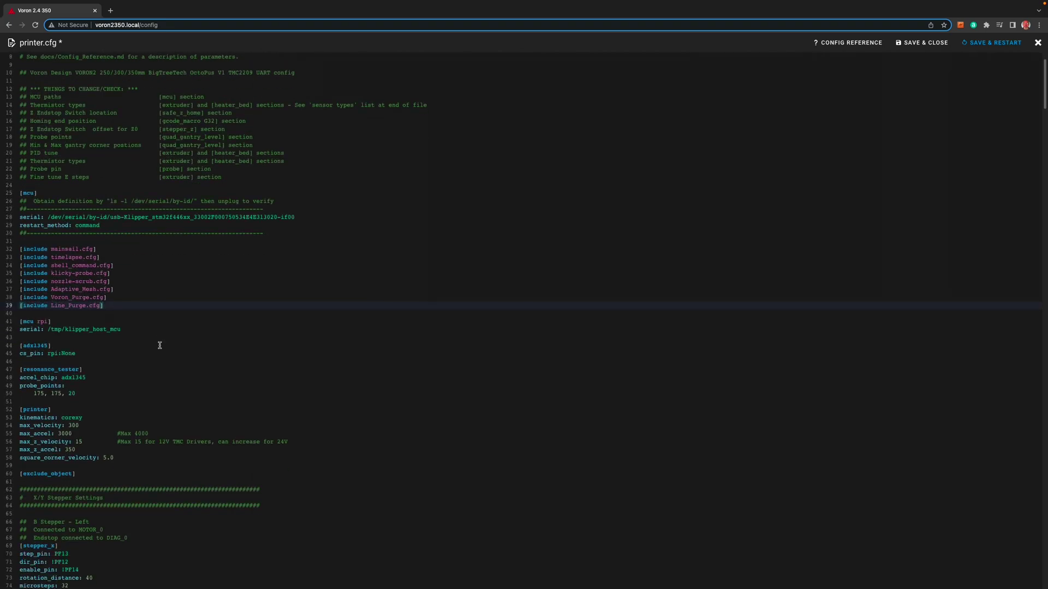
Comment out the VORON_PURGE line in the PRINT_START macro with '#'
scroll(159, 345, "down", 20)
scroll(160, 346, "down", 20)
scroll(160, 345, "down", 5)
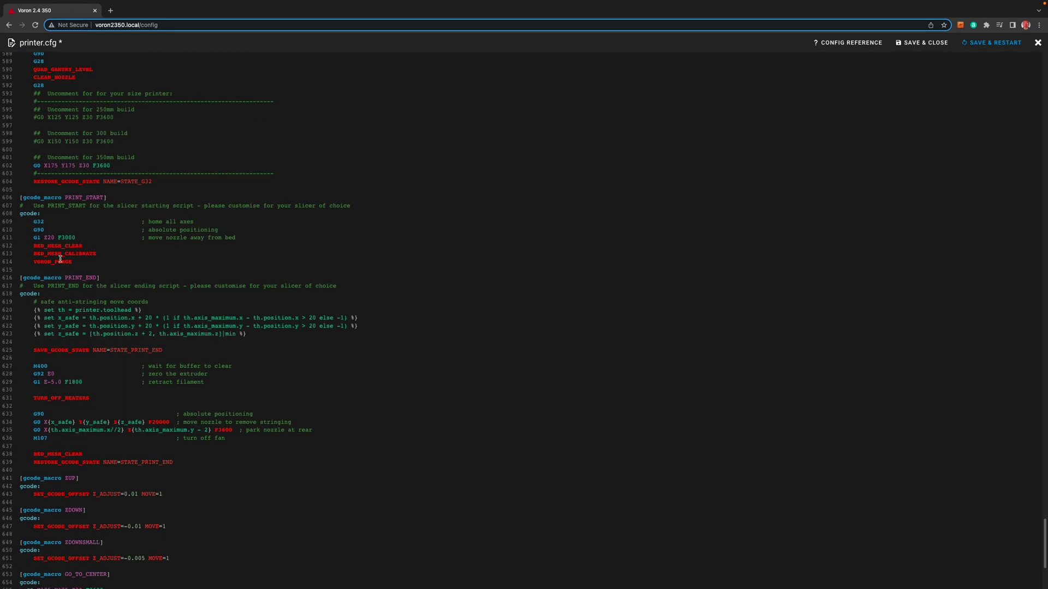
left_click(33, 262)
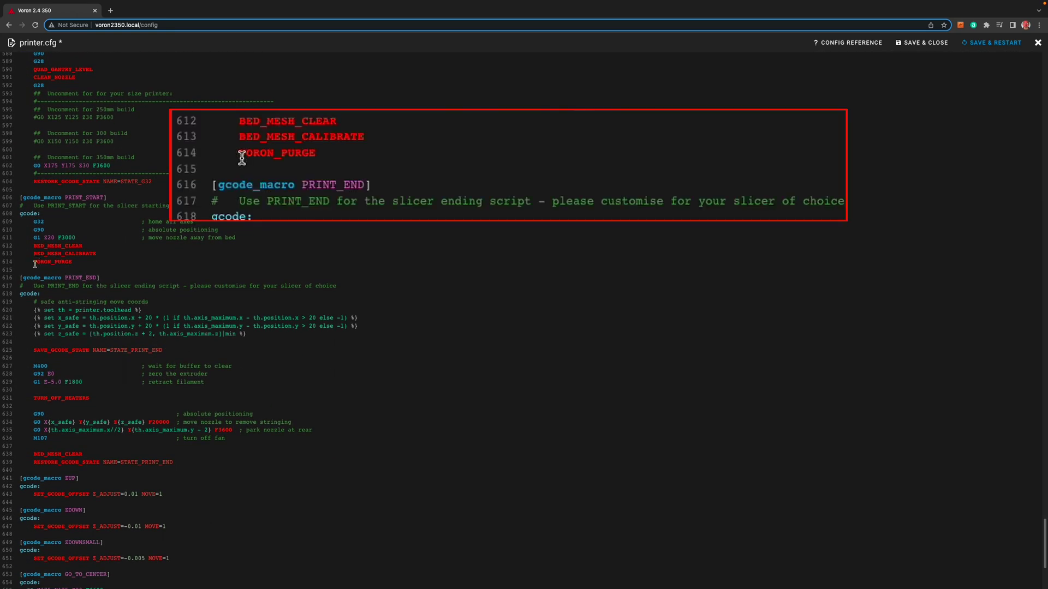
type("#")
Add a LINE_PURGE line below #VORON_PURGE, then save printer.cfg and restart Klipper
left_click(81, 262)
key("Return")
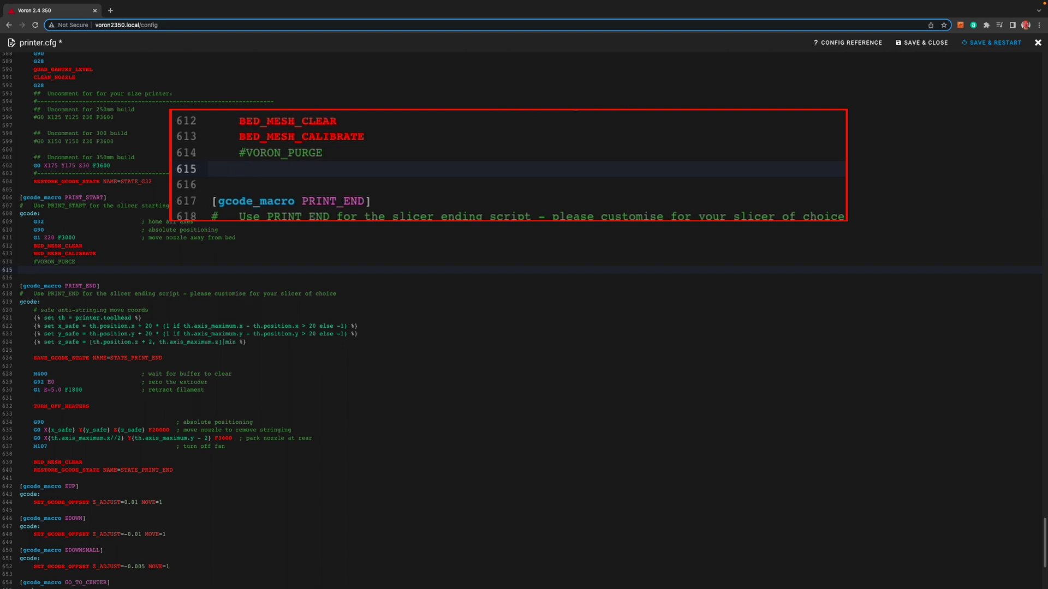
type("Line_Purge.cfg")
key("BackSpace")
key("BackSpace")
key("BackSpace")
key("BackSpace")
key("BackSpace")
key("BackSpace")
key("BackSpace")
key("BackSpace")
key("BackSpace")
key("BackSpace")
key("BackSpace")
key("BackSpace")
type("INE_PURGE")
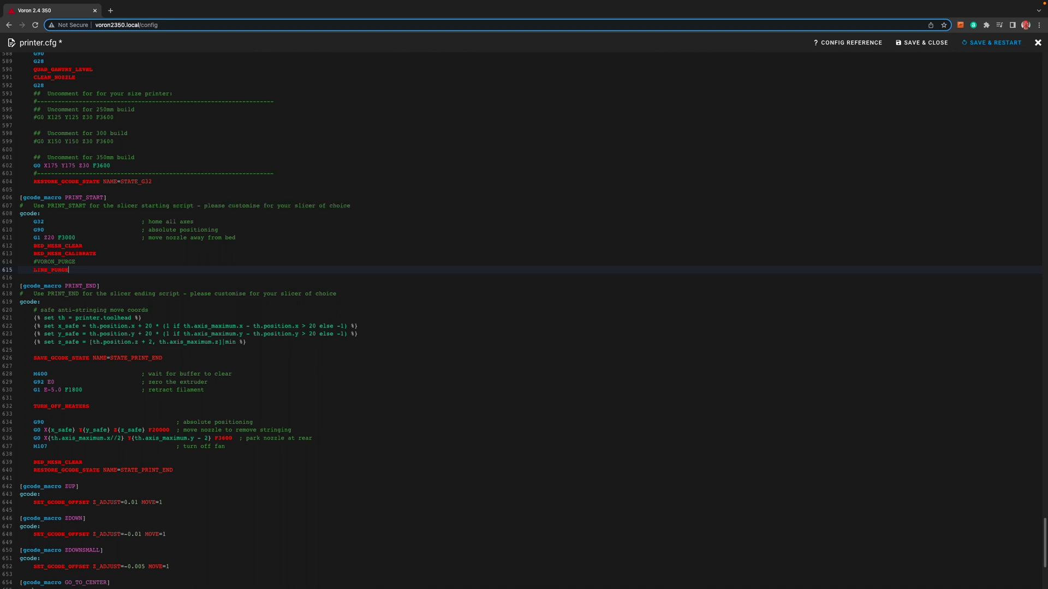
left_click(982, 45)
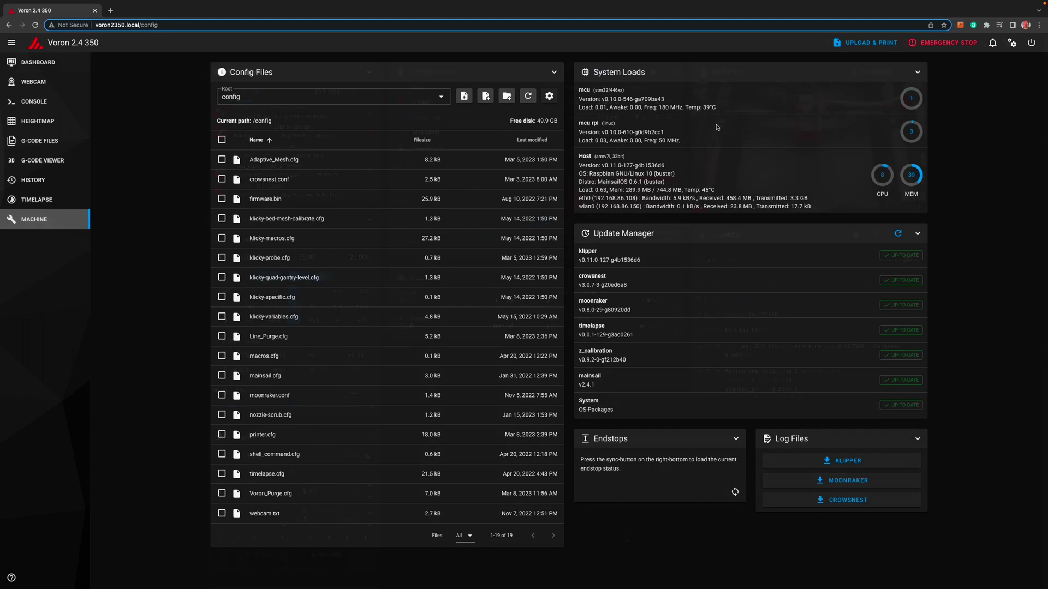
Start printing Kirigami_Bed_Spacer.gcode from the dashboard file list
left_click(327, 109)
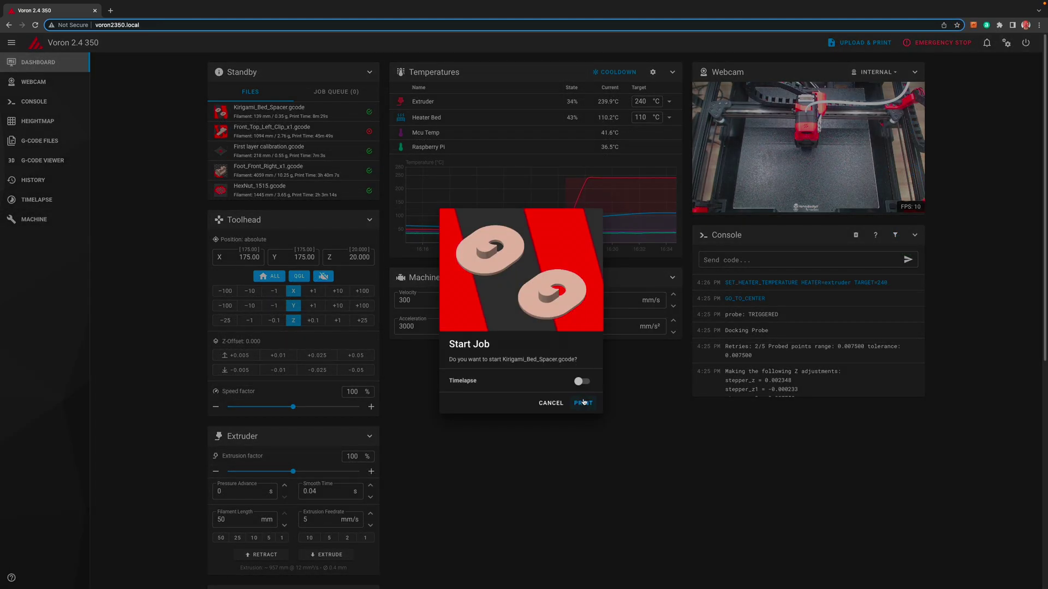
left_click(583, 403)
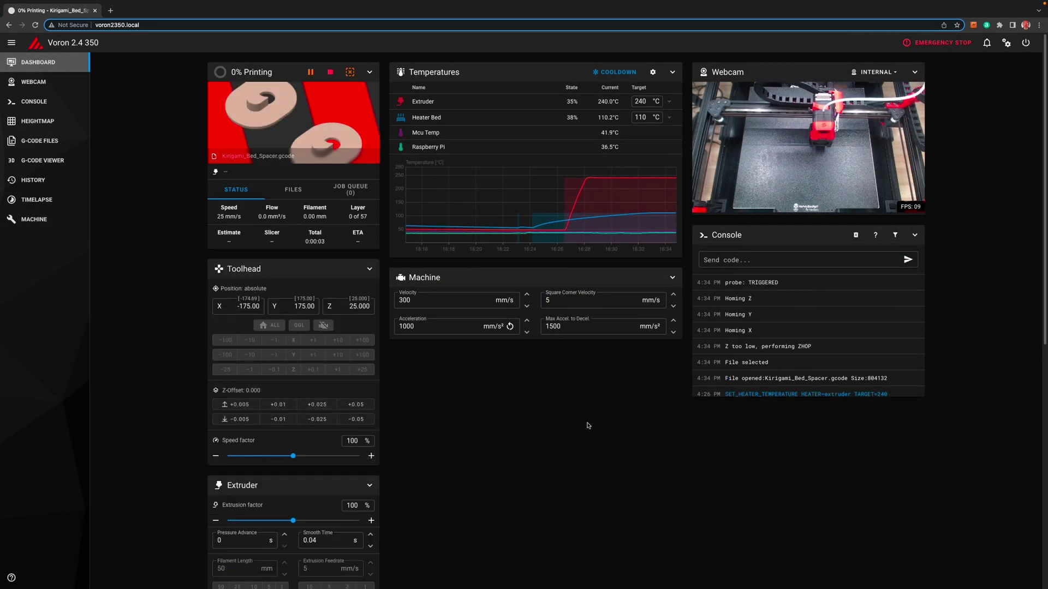